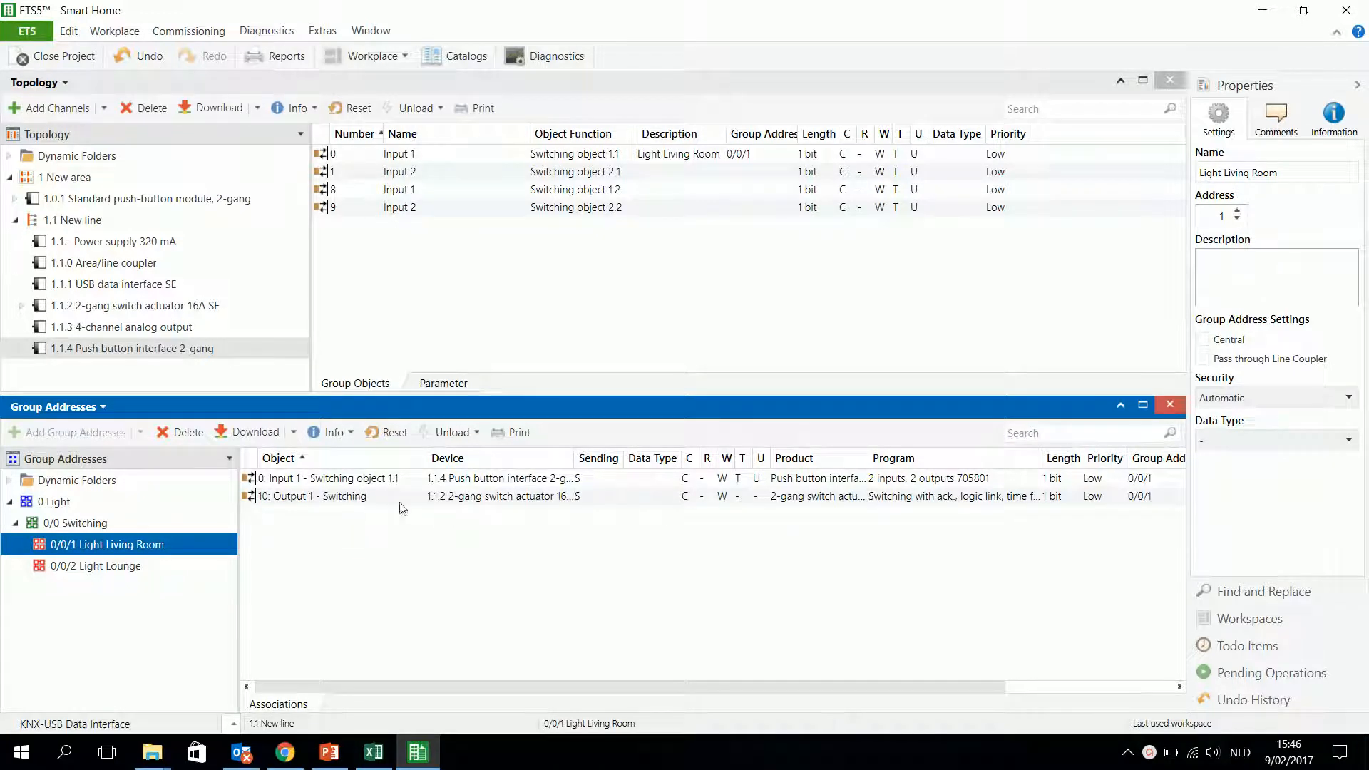
Step: Link Output 2 of the 2-gang switch actuator 16A SE to group address 0/0/2 Light Lounge
left_click(129, 568)
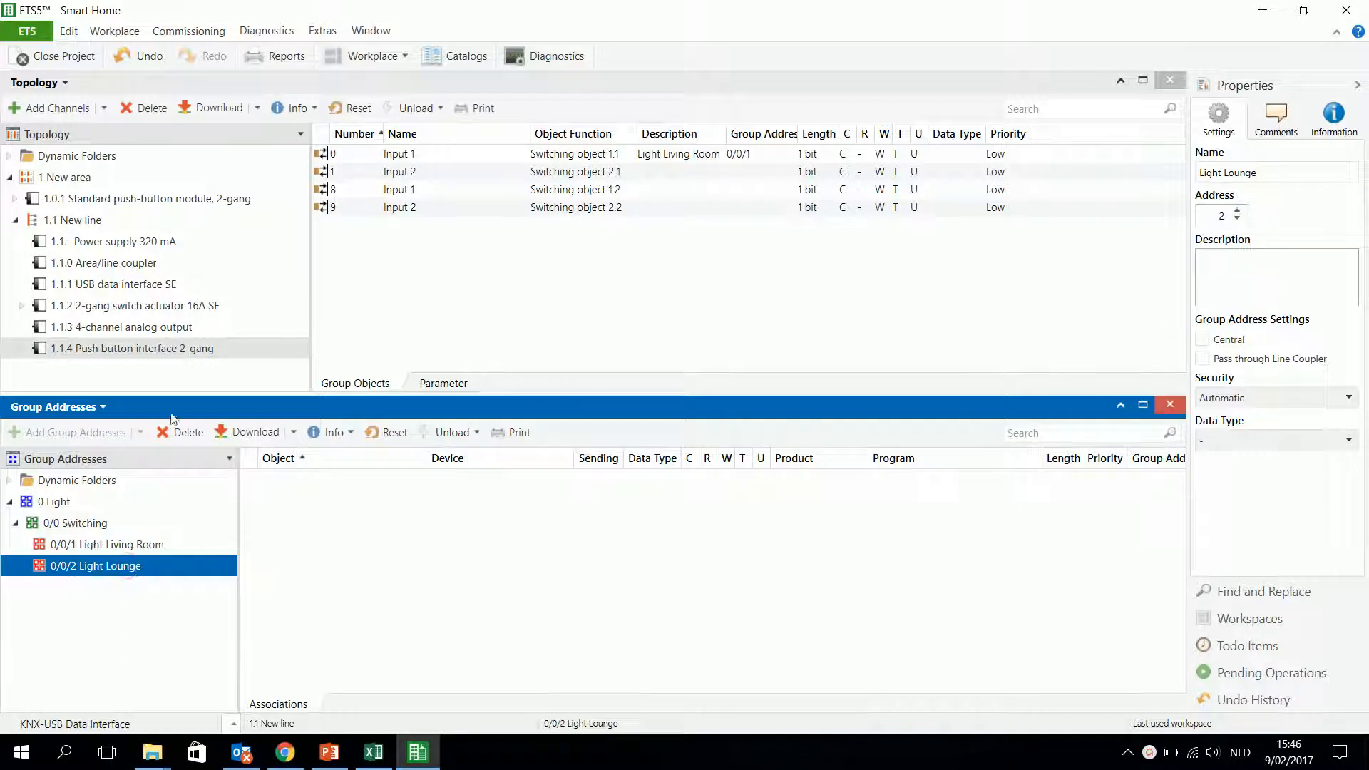
left_click(232, 544)
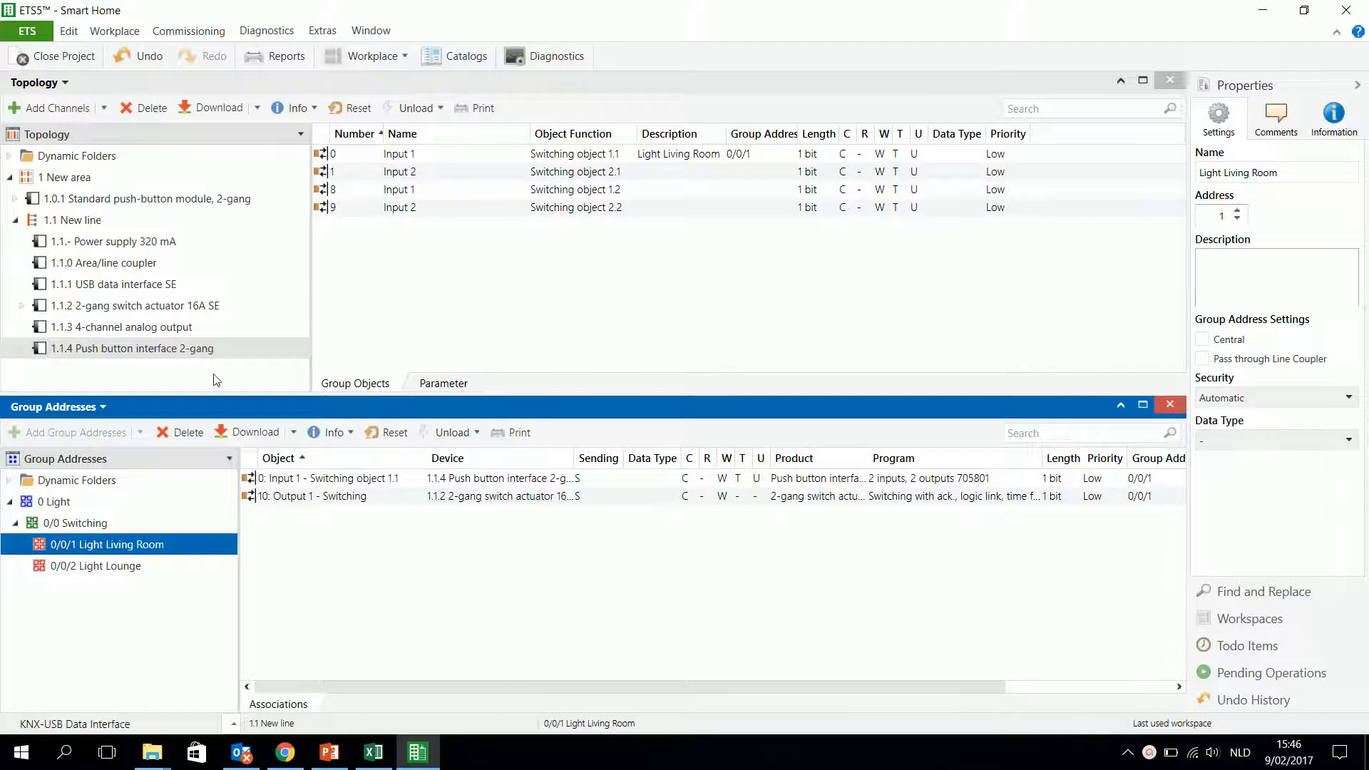
left_click(86, 309)
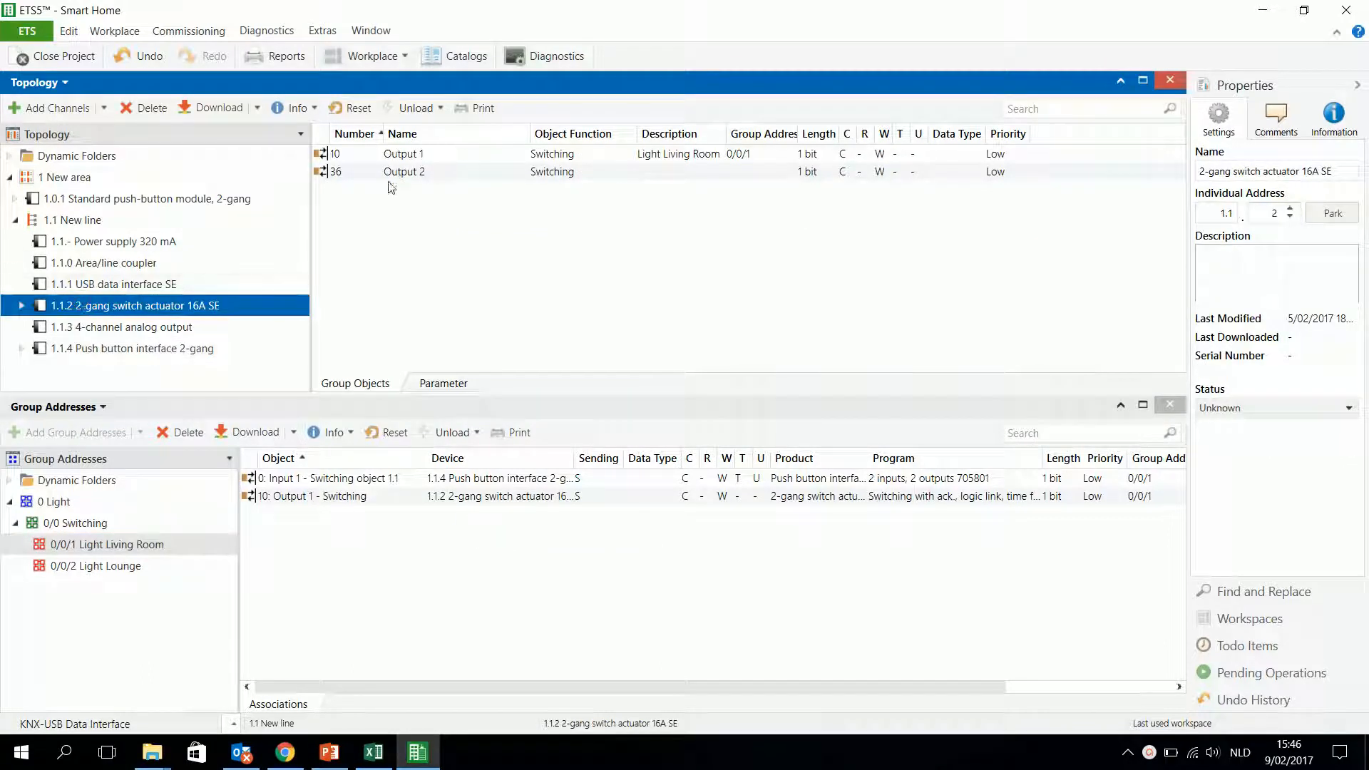
left_click_drag(401, 177, 112, 569)
left_click(107, 568)
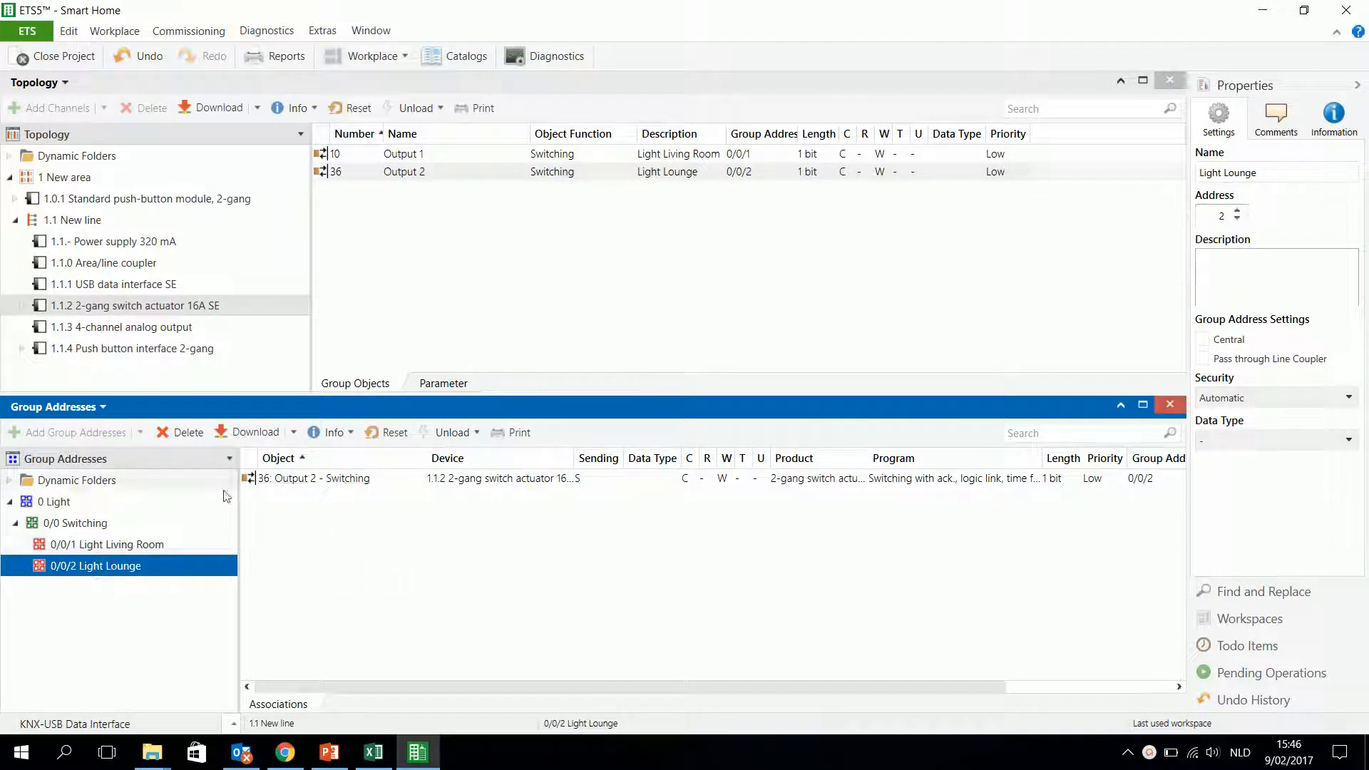
Step: Link Input 2, switching object 2.1, of the 2-gang push button interface to group address 0/0/2 Light Lounge
left_click(109, 546)
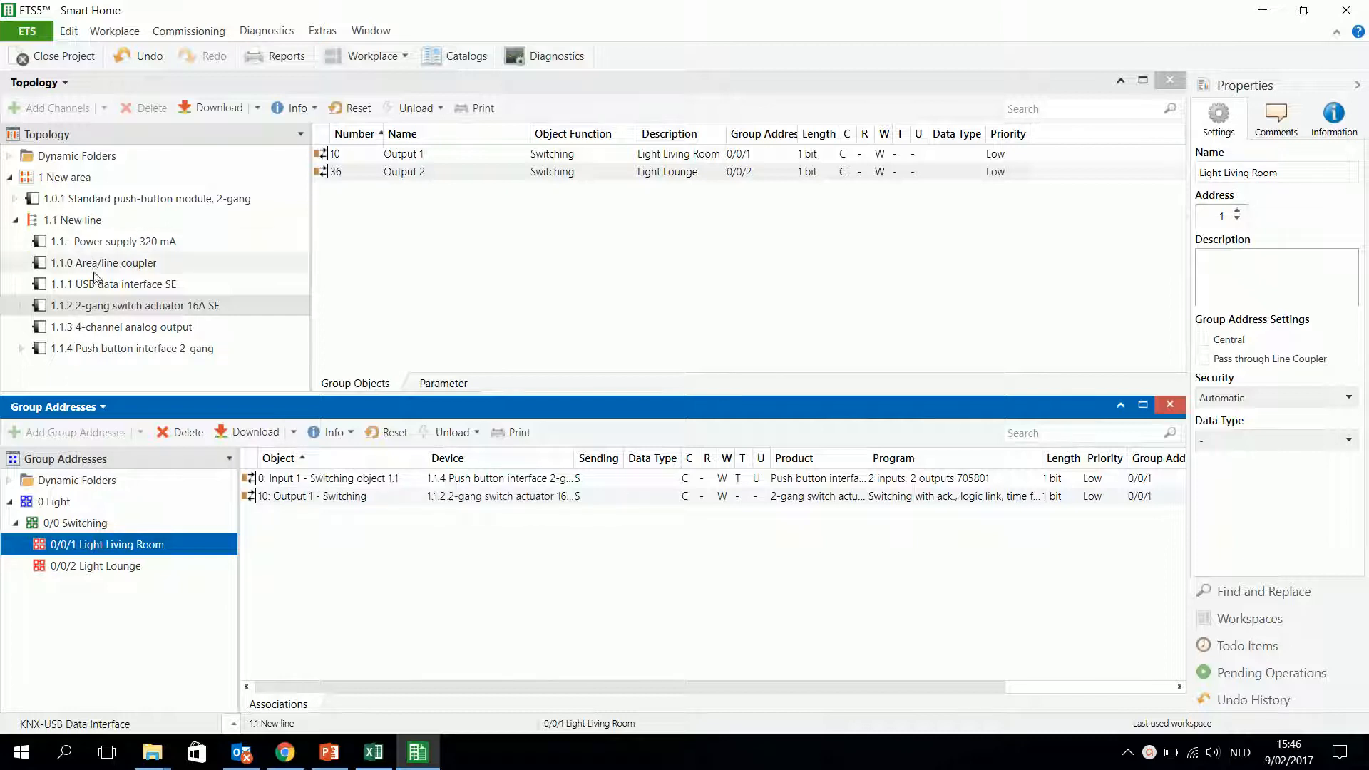
left_click(72, 350)
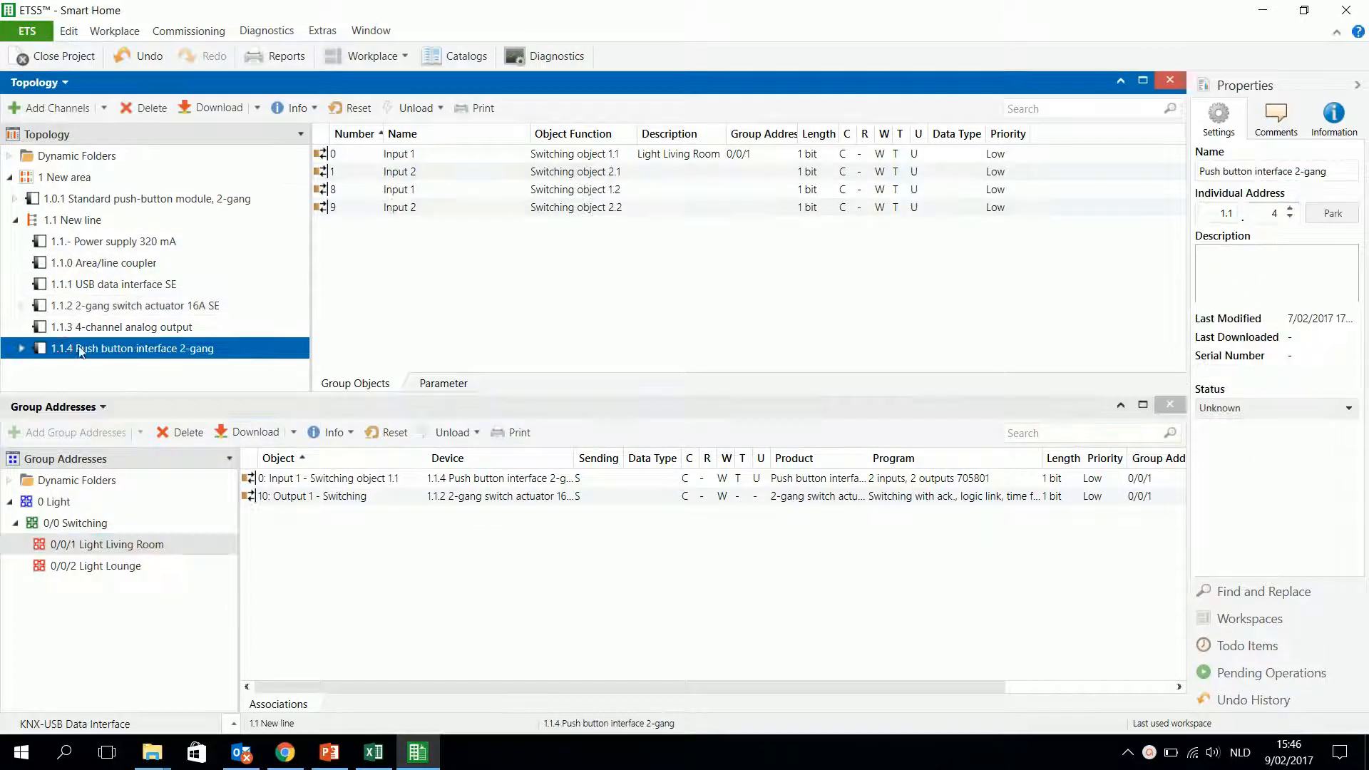
left_click(408, 191)
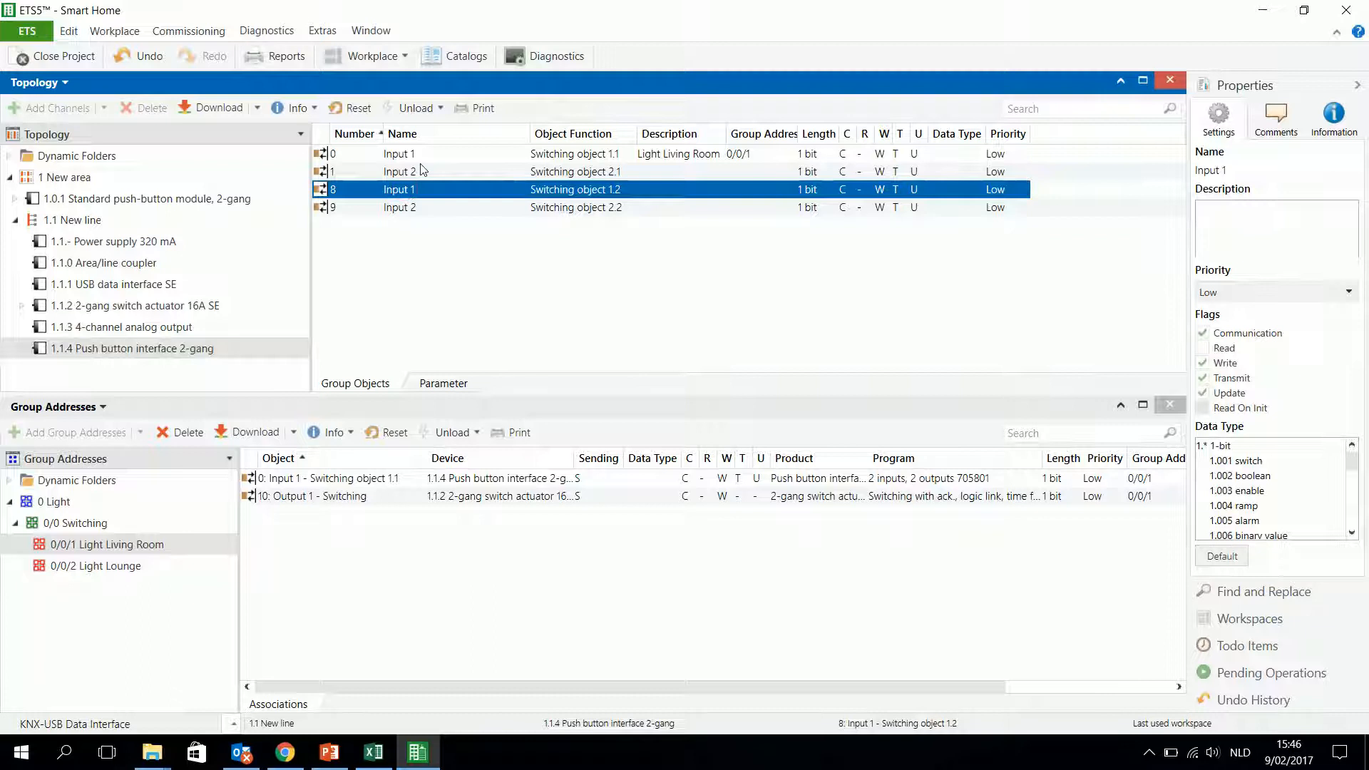
left_click(447, 172)
left_click_drag(449, 173, 128, 570)
left_click(127, 570)
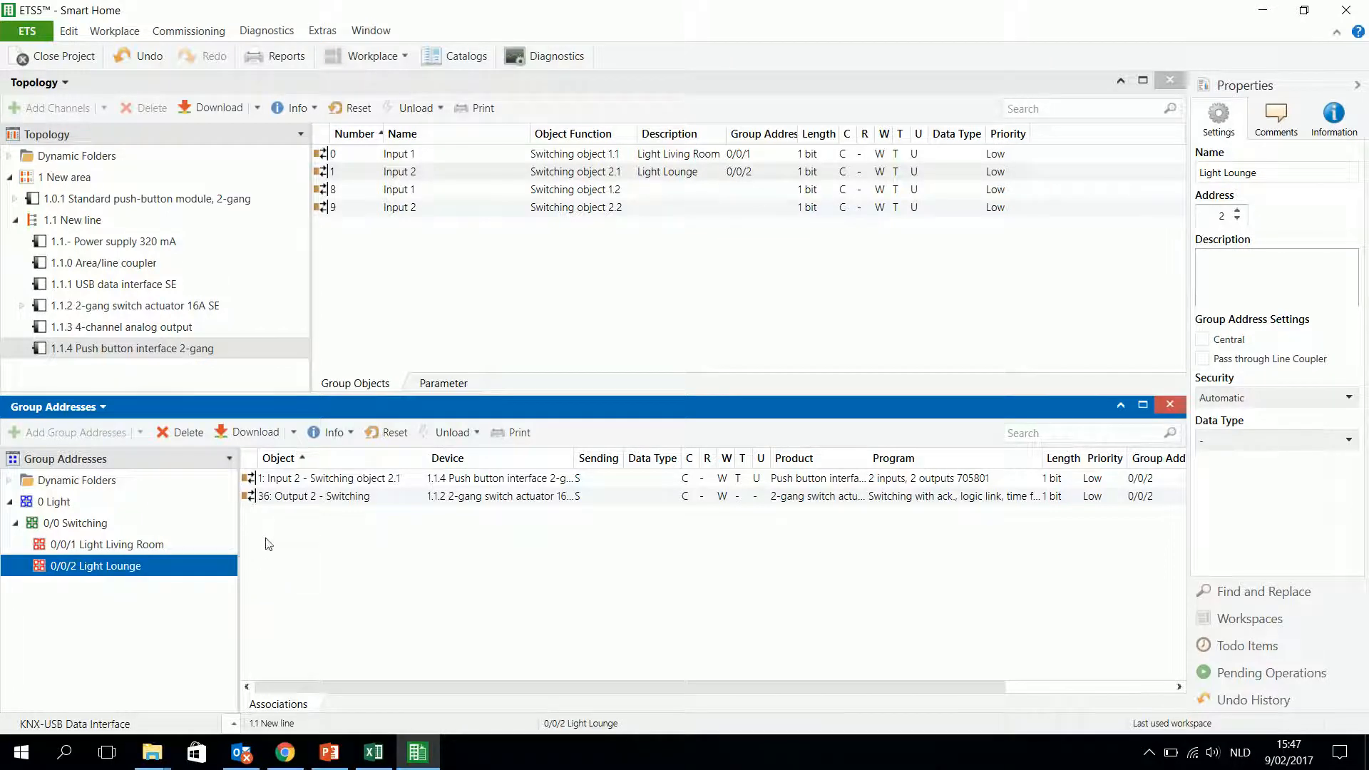
Step: Unlink Input 2, switching object 2.1, from group address 0/0/2 Light Lounge
right_click(301, 482)
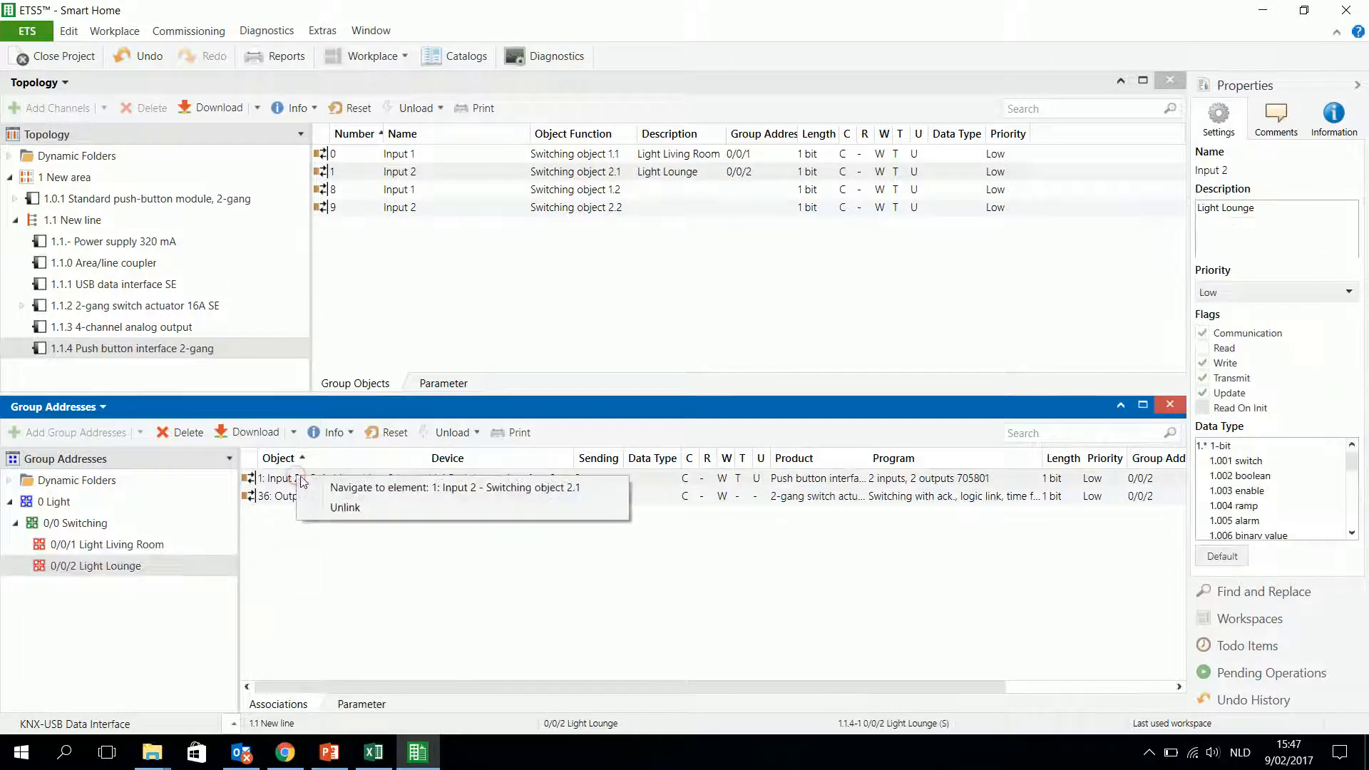
left_click(345, 507)
left_click(125, 547)
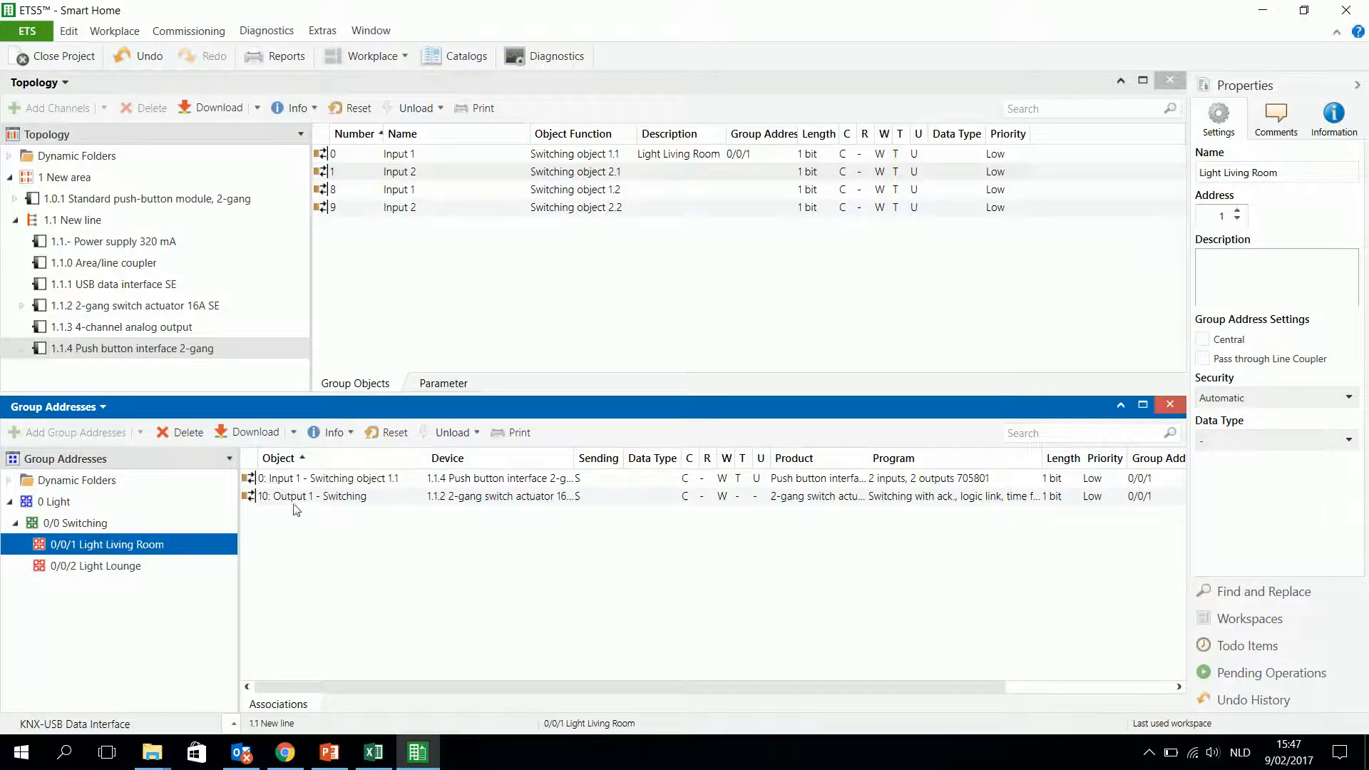
key("Down")
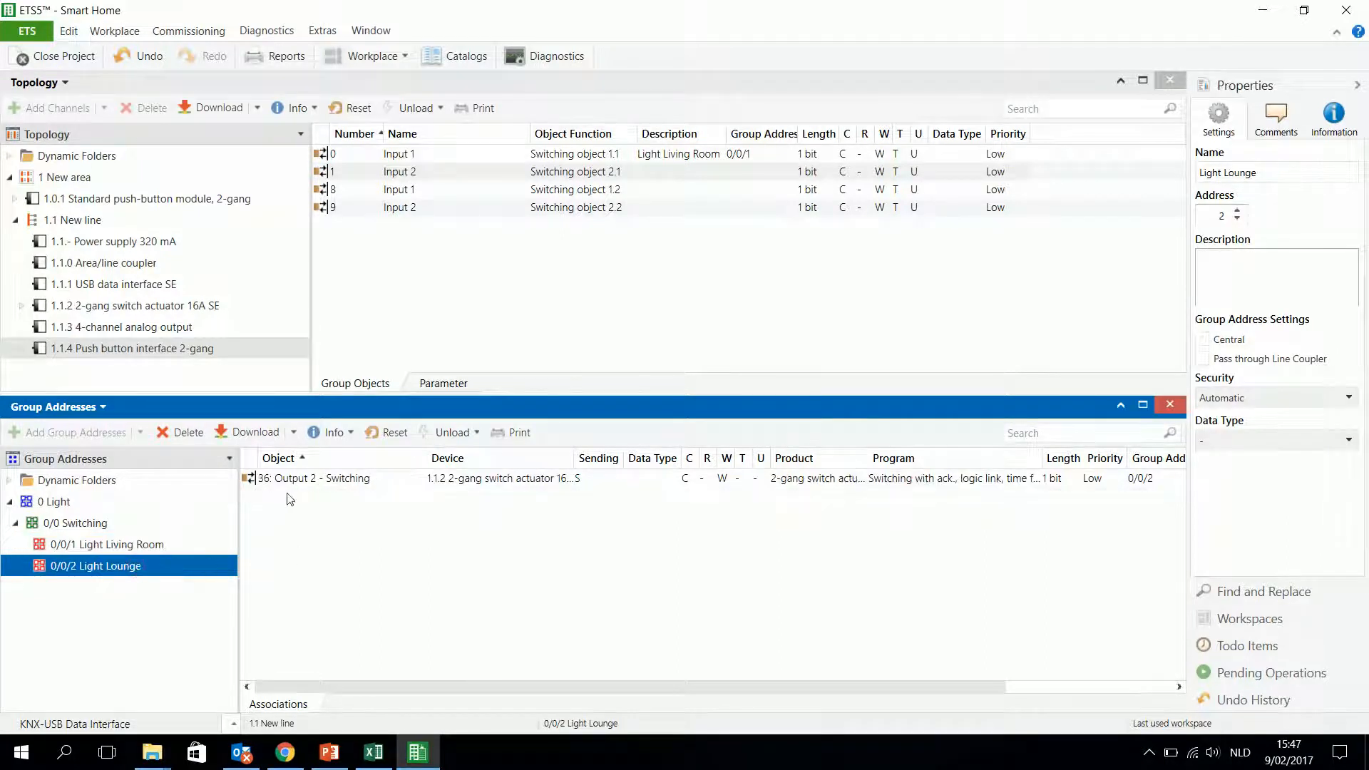
Step: Link Input 1, switching object 1.1, of the push button interface to 0/0/2 Light Lounge as an additional group address
left_click(129, 545)
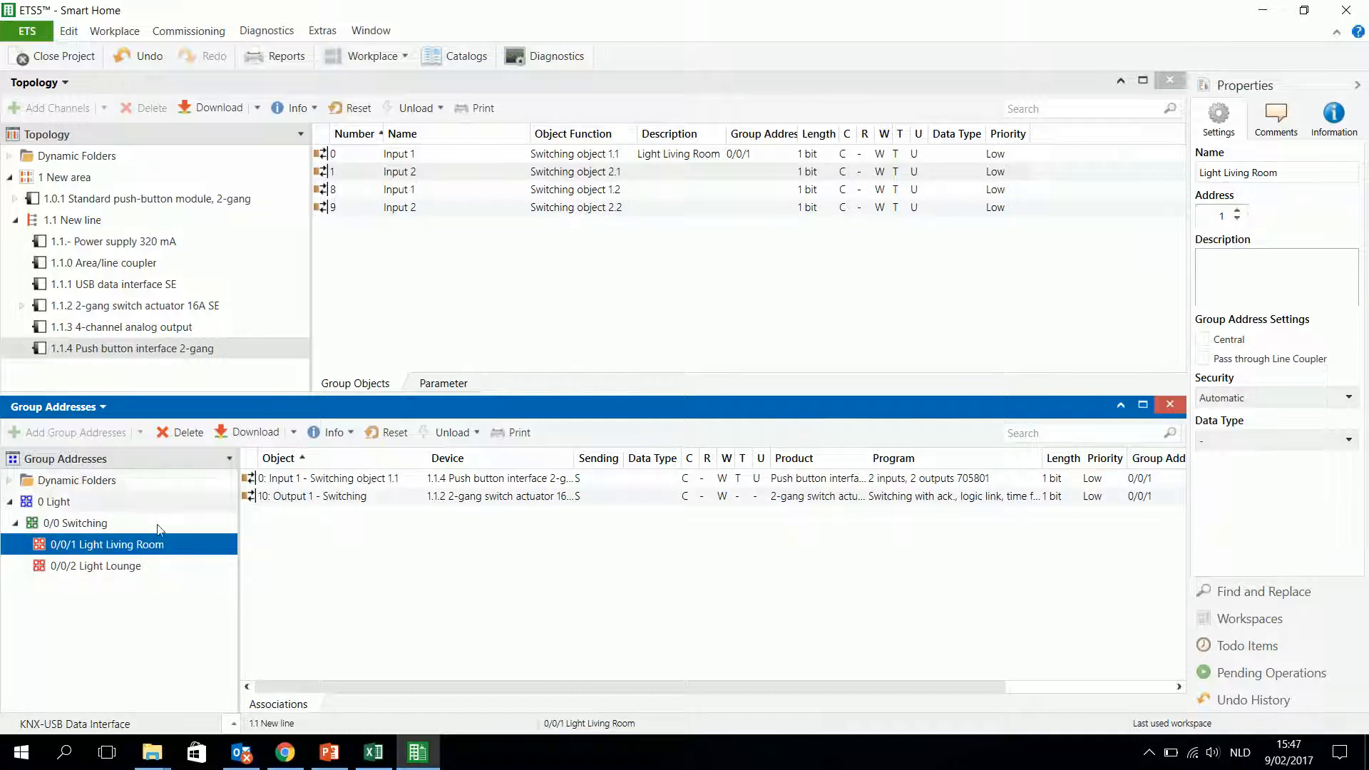
left_click(89, 565)
left_click(433, 157)
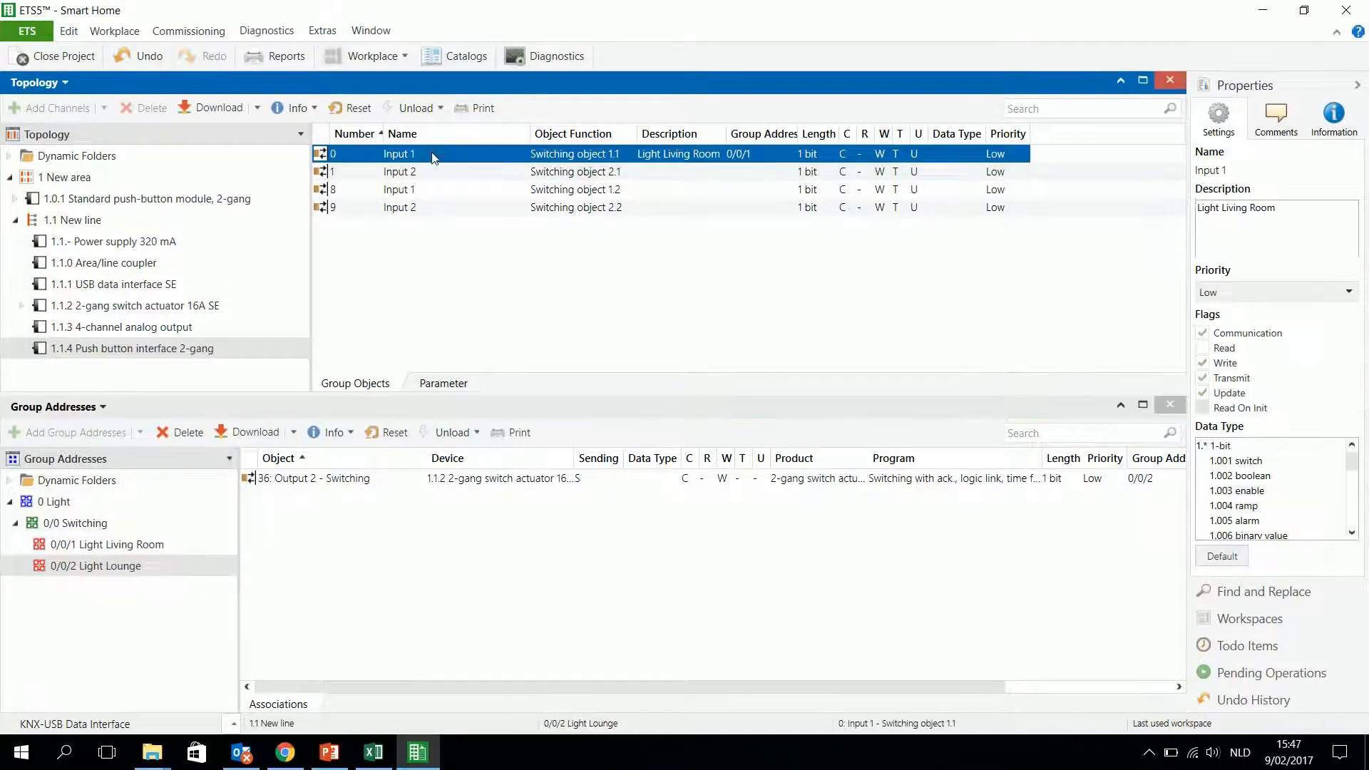
left_click_drag(412, 157, 382, 543)
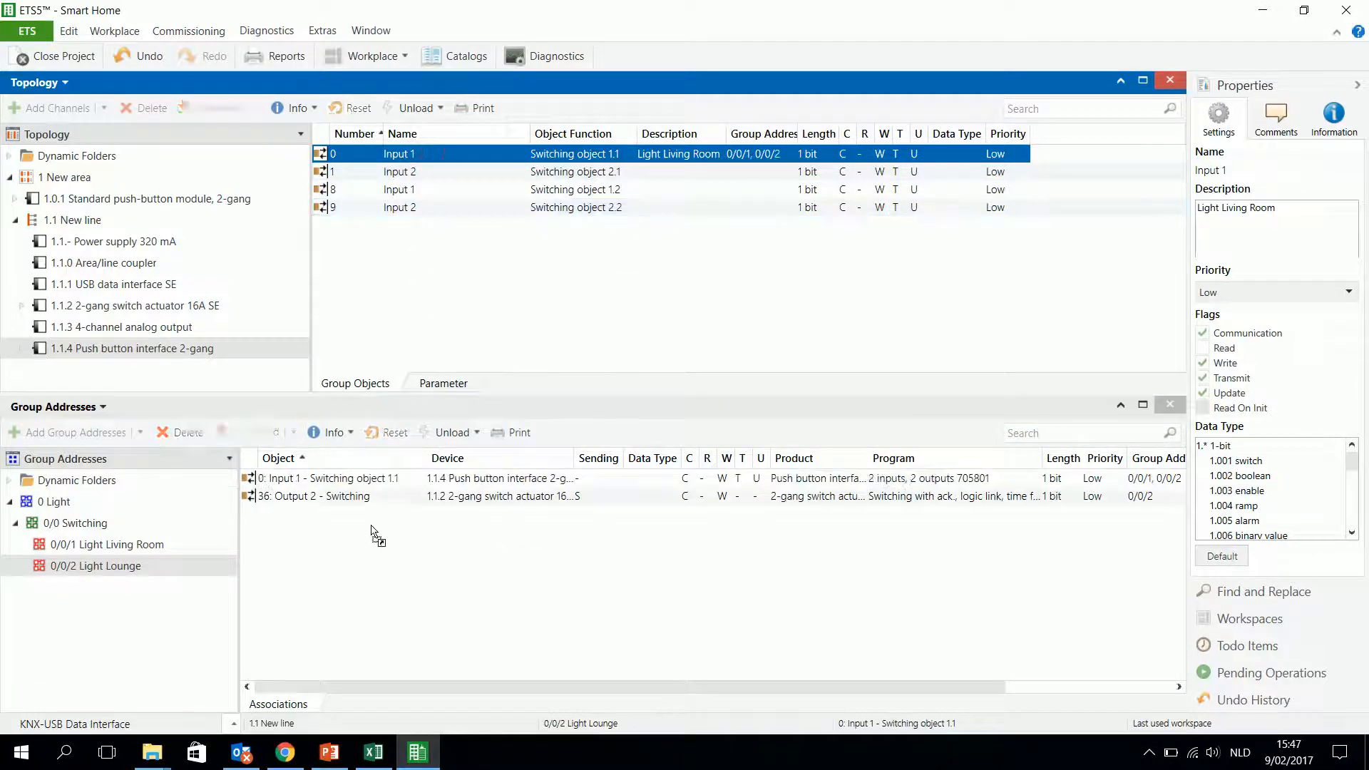
left_click(140, 543)
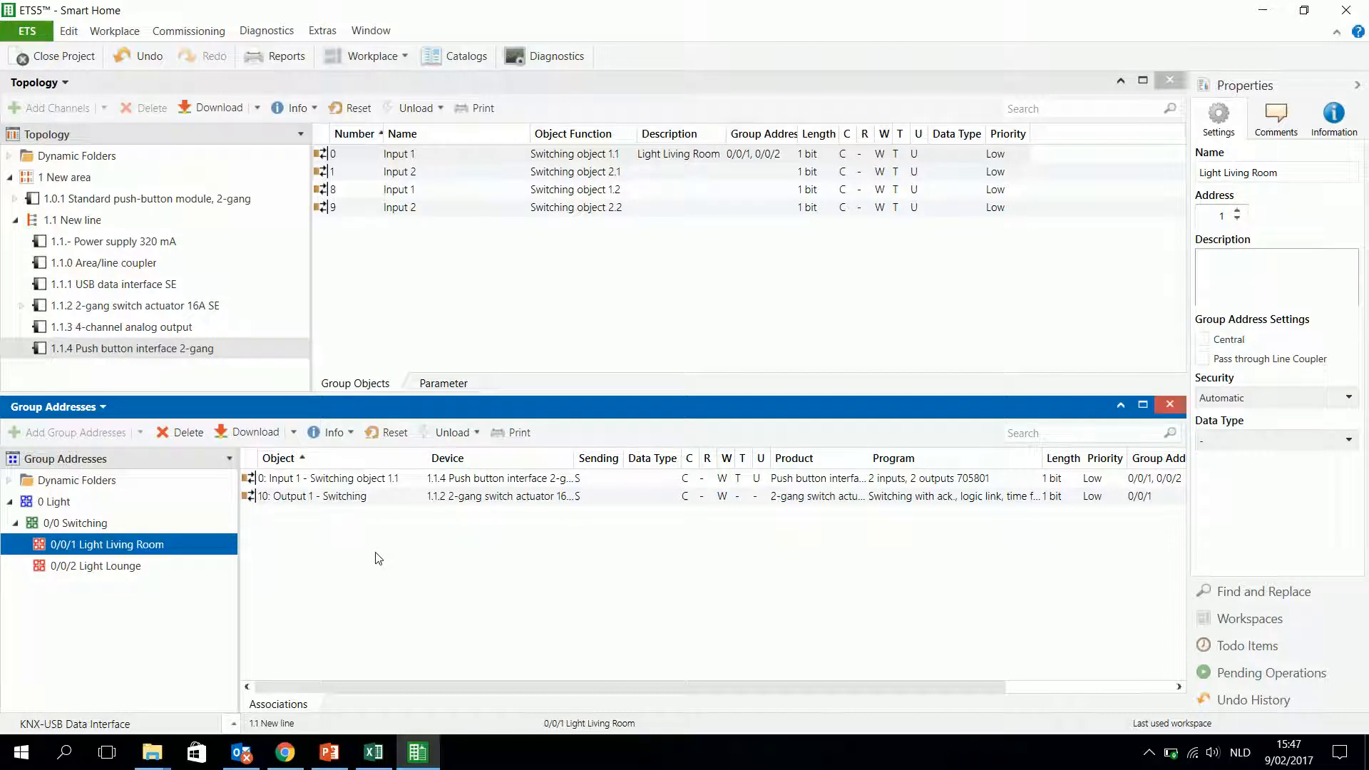
left_click(121, 568)
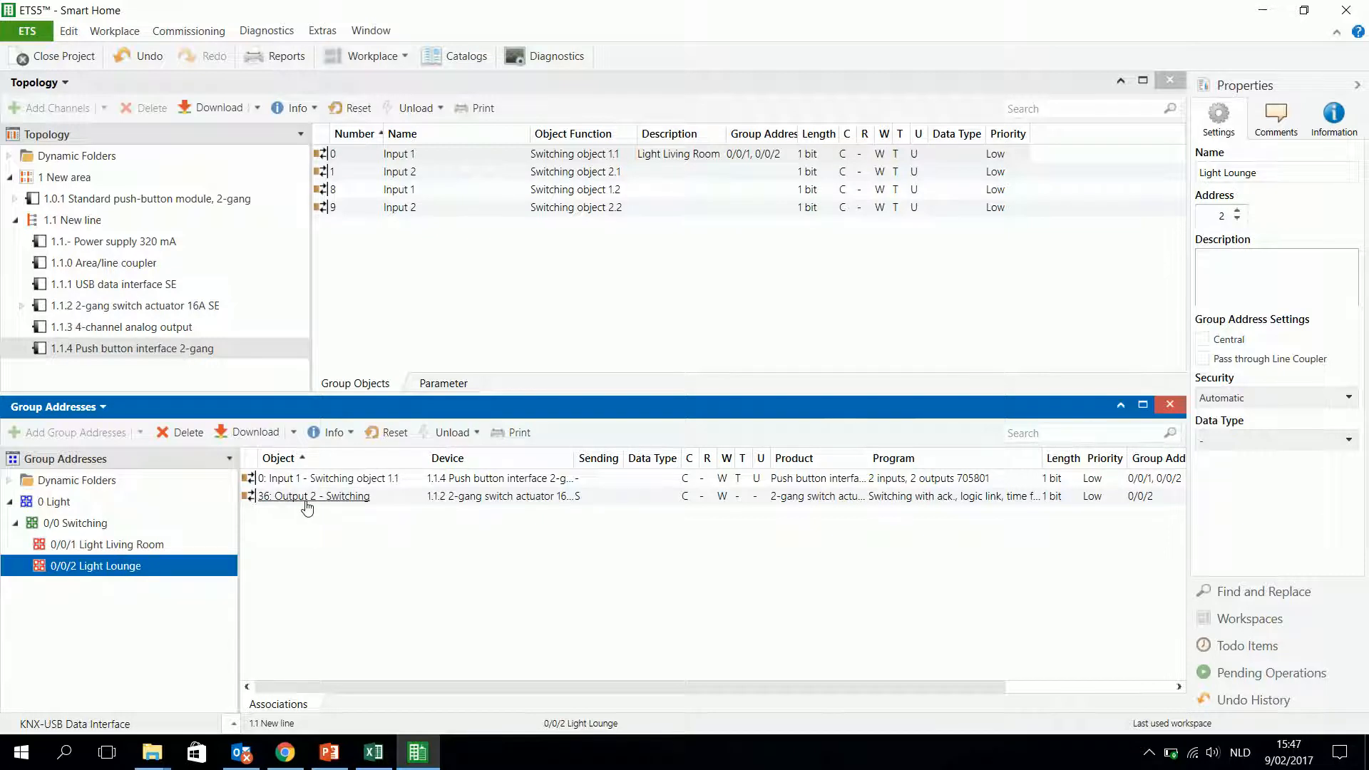
Step: Set 0/0/2 Light Lounge as the sending group address of Input 1 and compare the associations of both light addresses
left_click(160, 546)
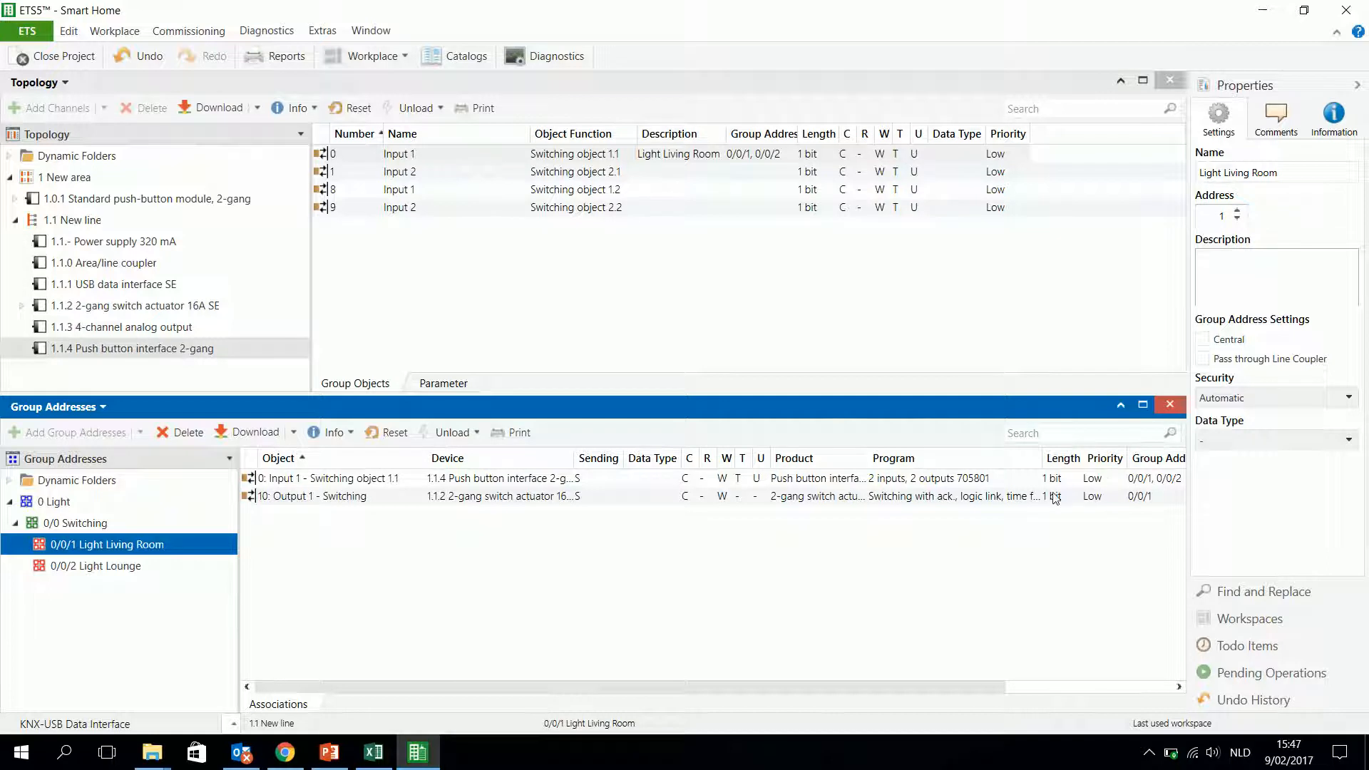
left_click(124, 568)
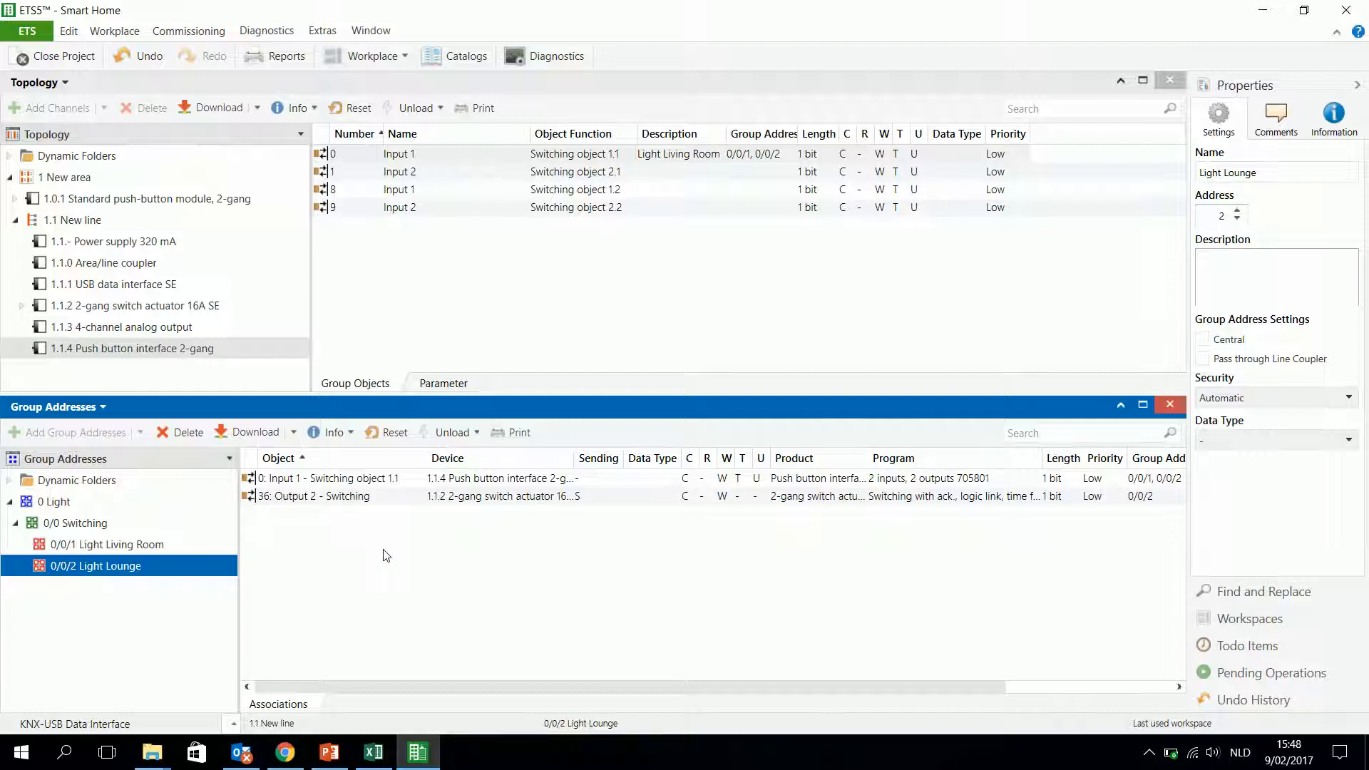
left_click(584, 484)
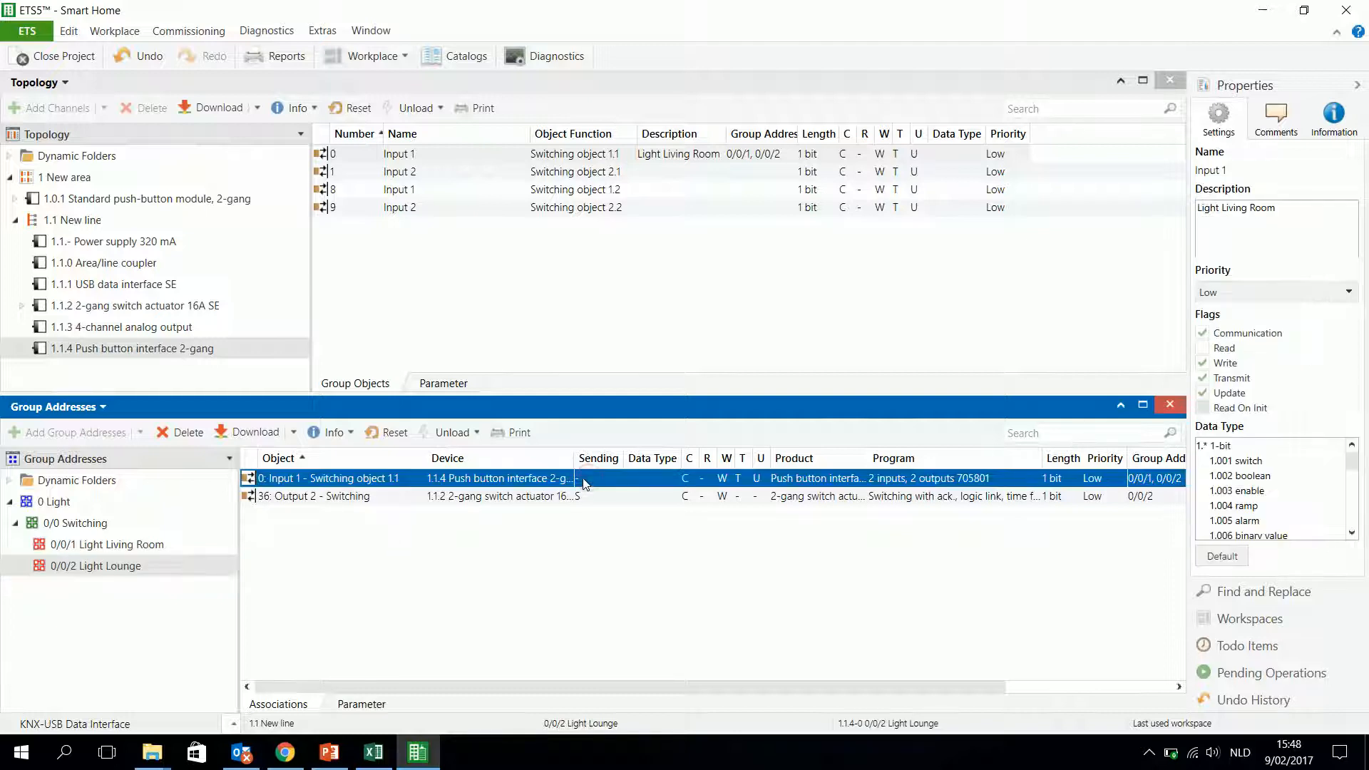
right_click(584, 483)
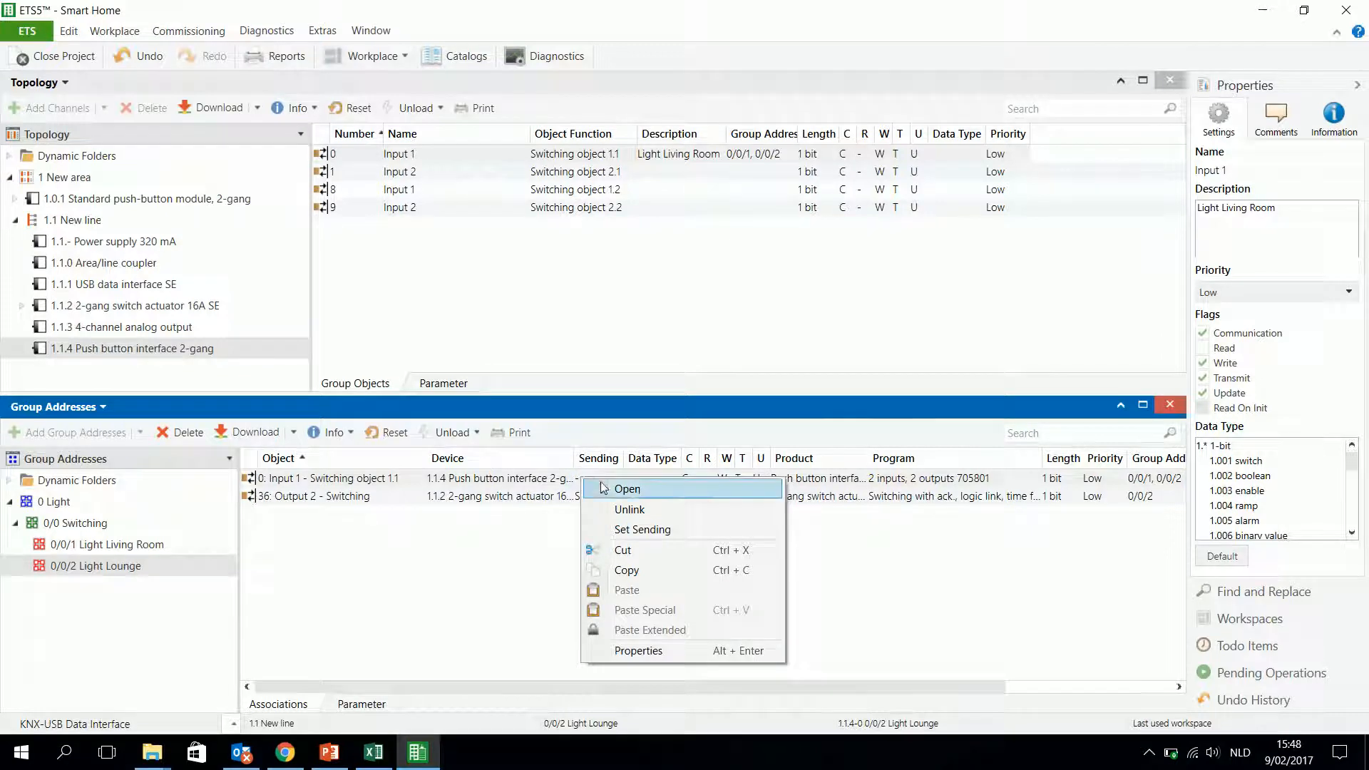
left_click(641, 531)
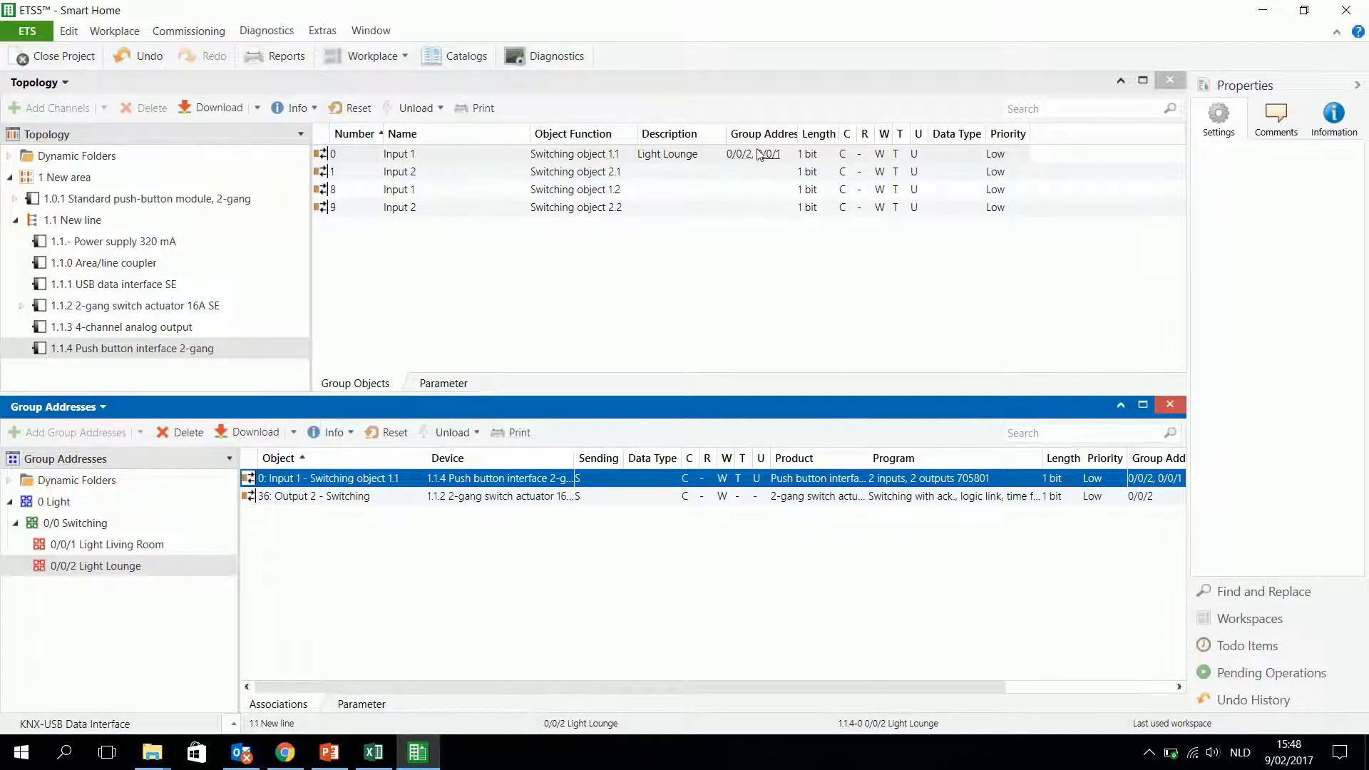
left_click(103, 545)
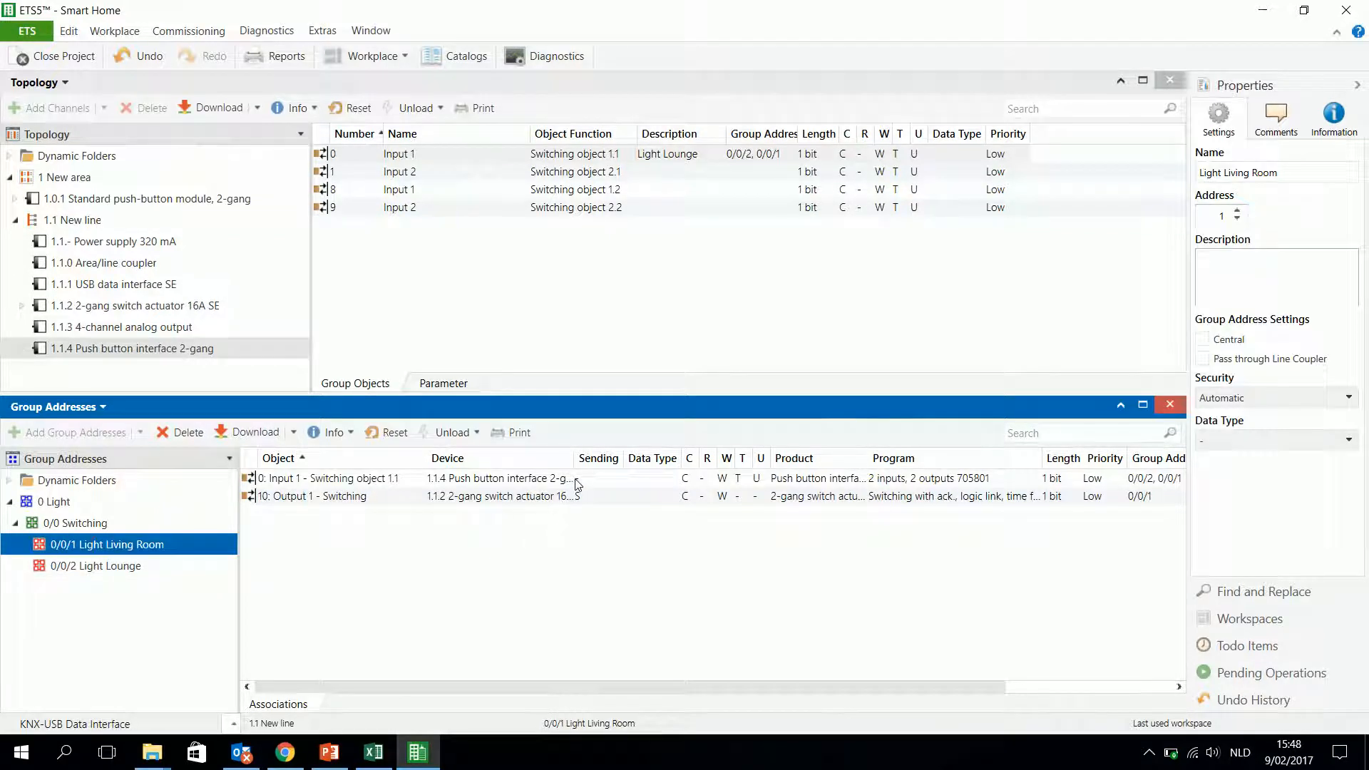
left_click(115, 570)
left_click(118, 544)
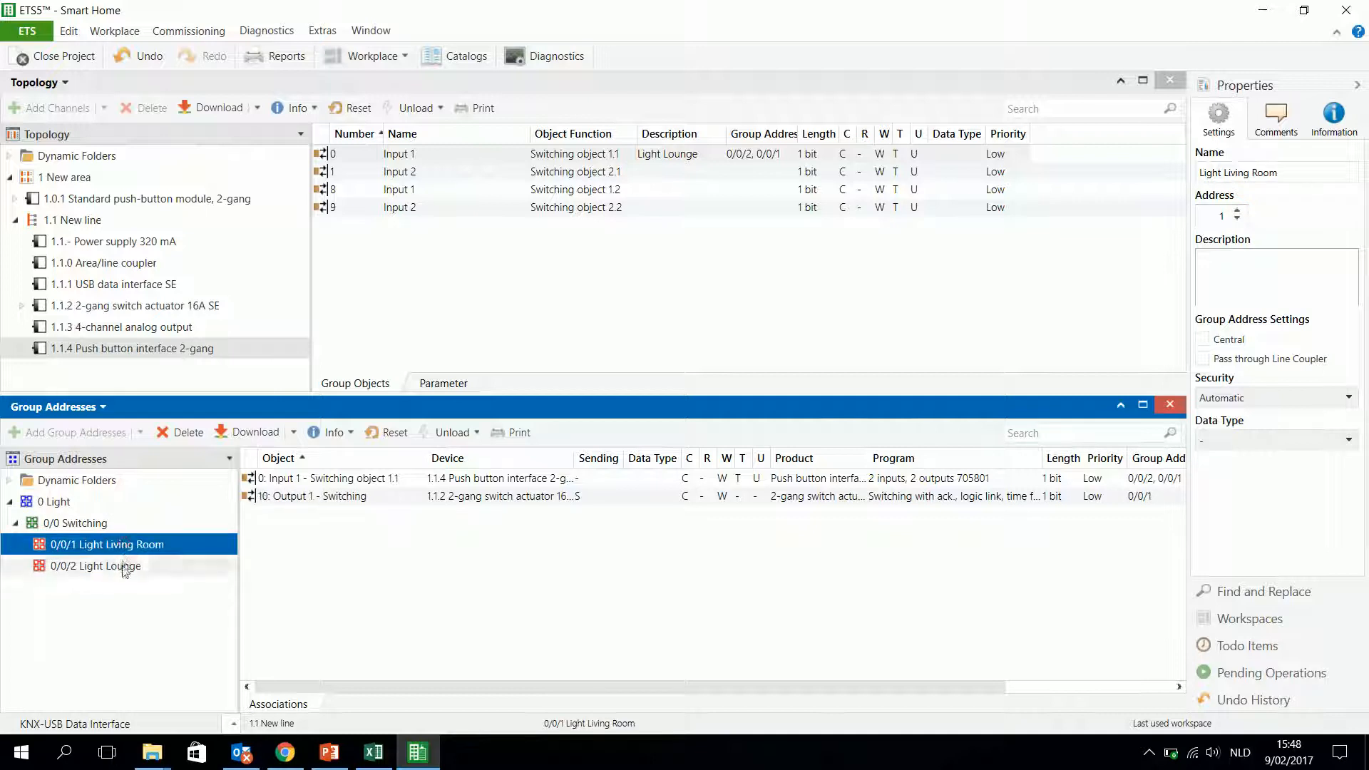
left_click(122, 566)
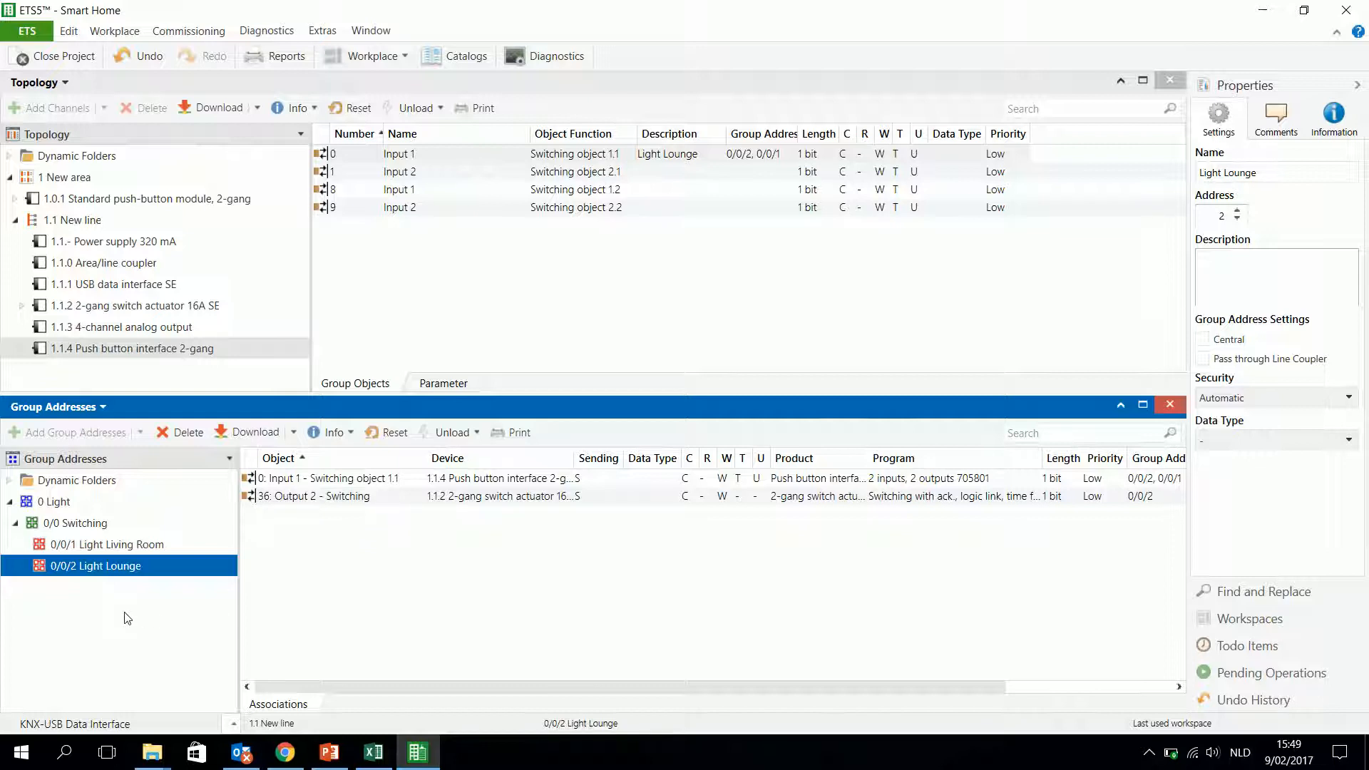
Step: Add a middle group named Scene under the main group 0 Light
left_click(42, 482)
left_click(47, 501)
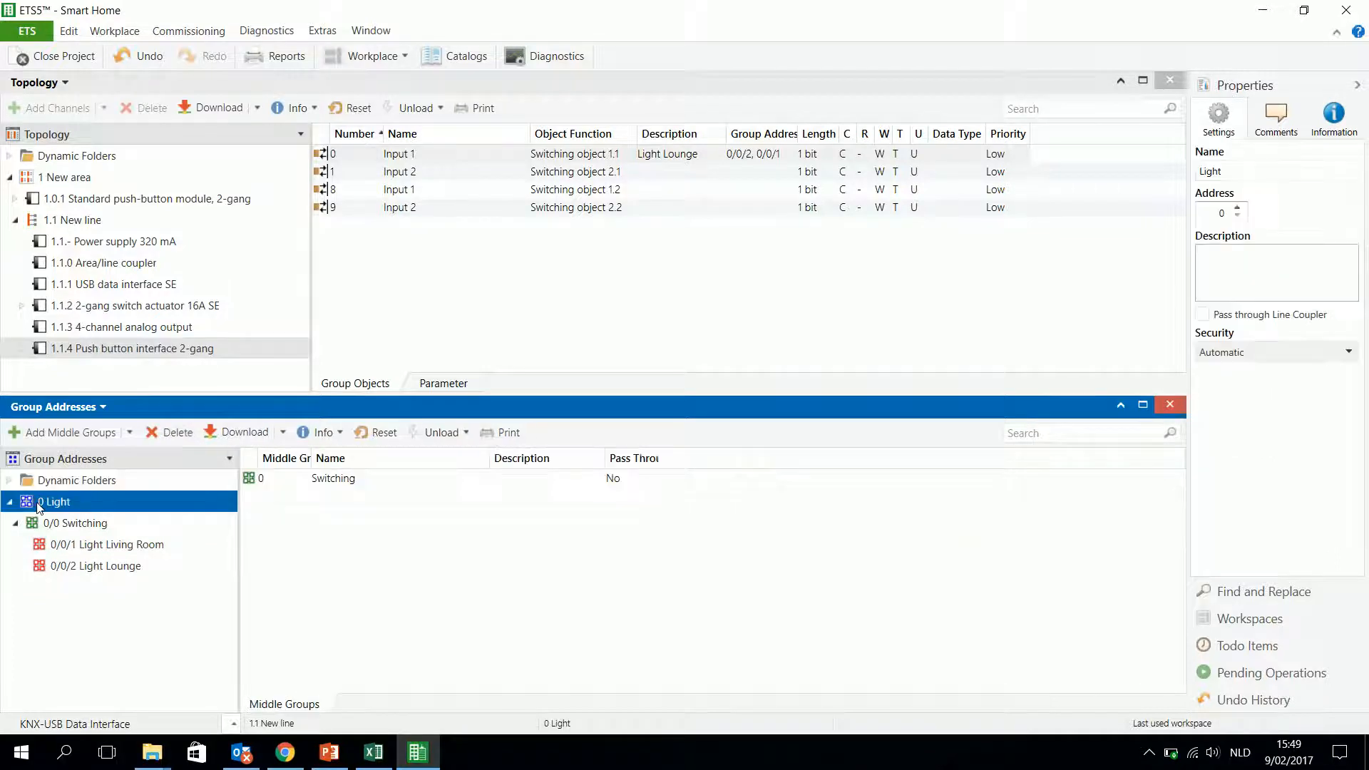
left_click(35, 435)
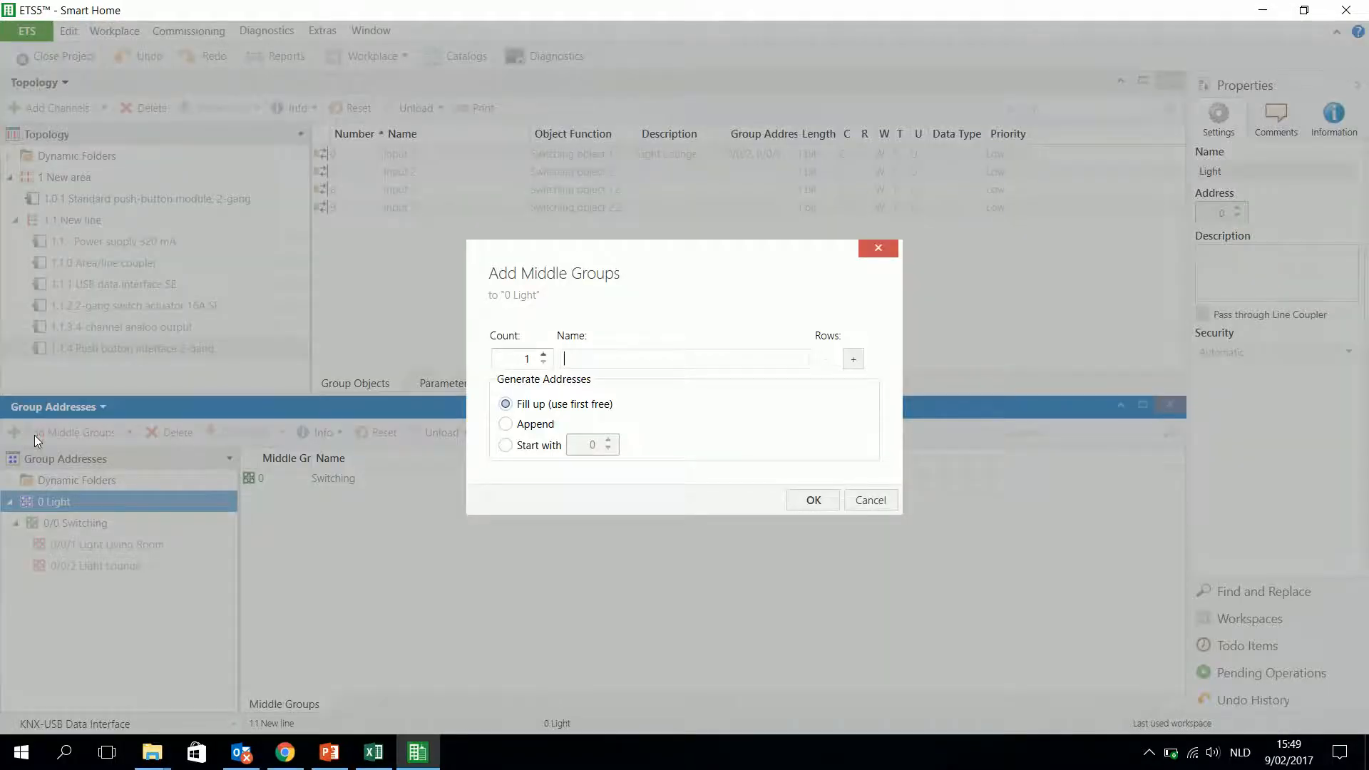
key("Return")
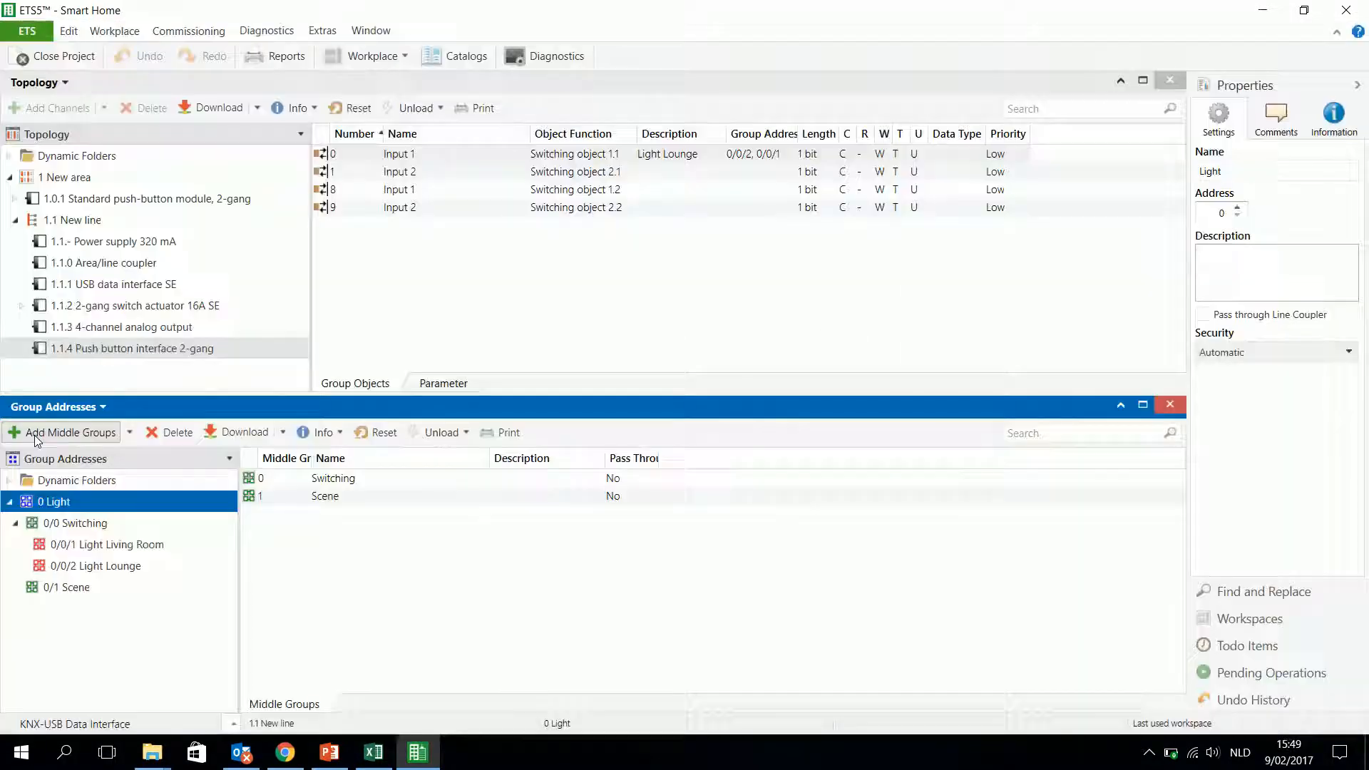
Step: Delete the middle group 0/1 Scene from the main group 0 Light
left_click(59, 596)
right_click(59, 597)
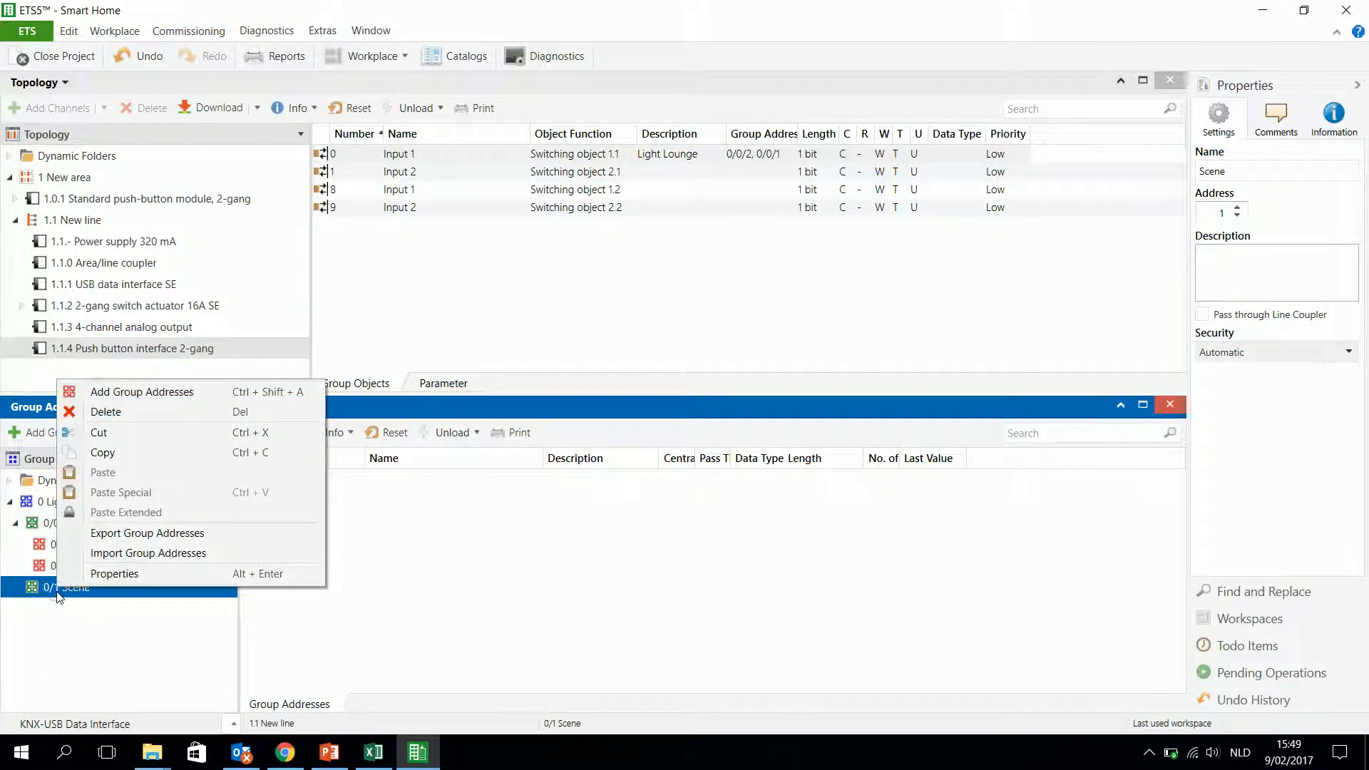
left_click(121, 412)
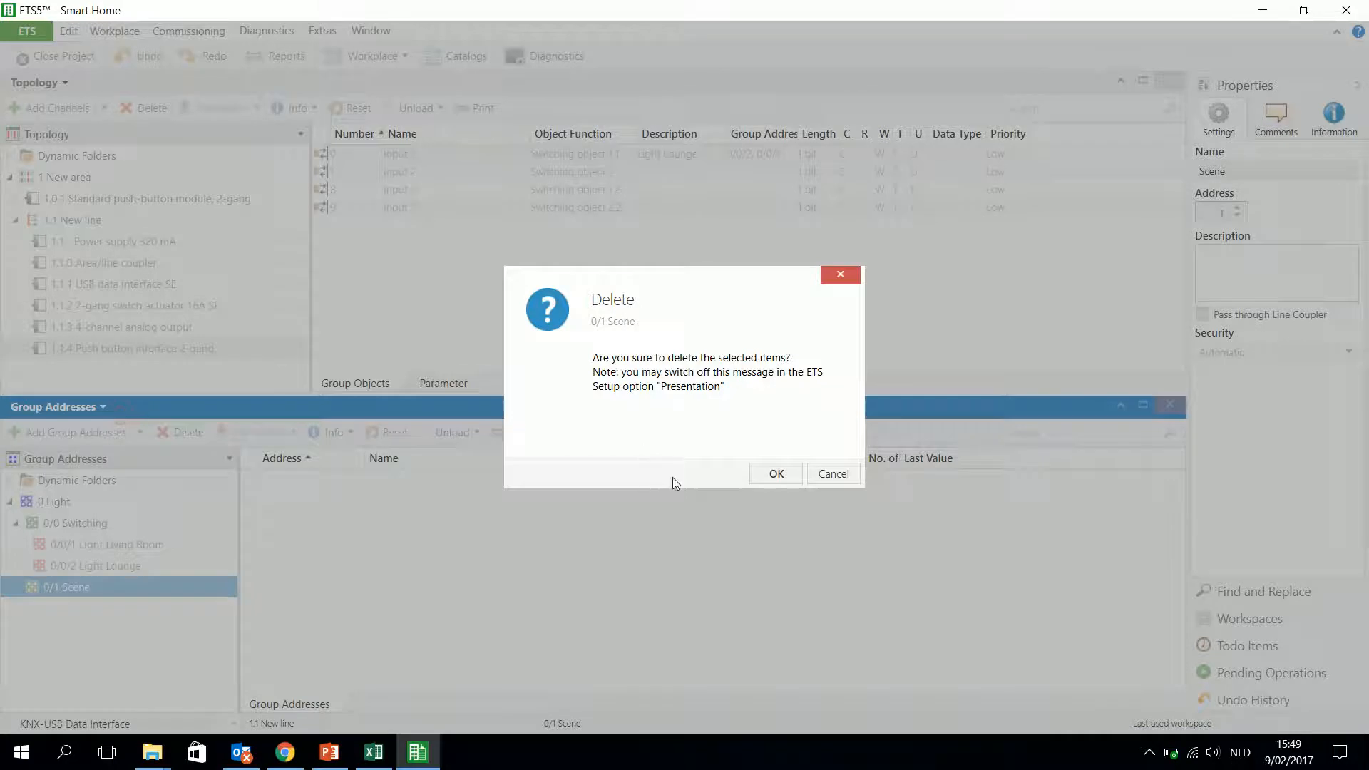
left_click(798, 475)
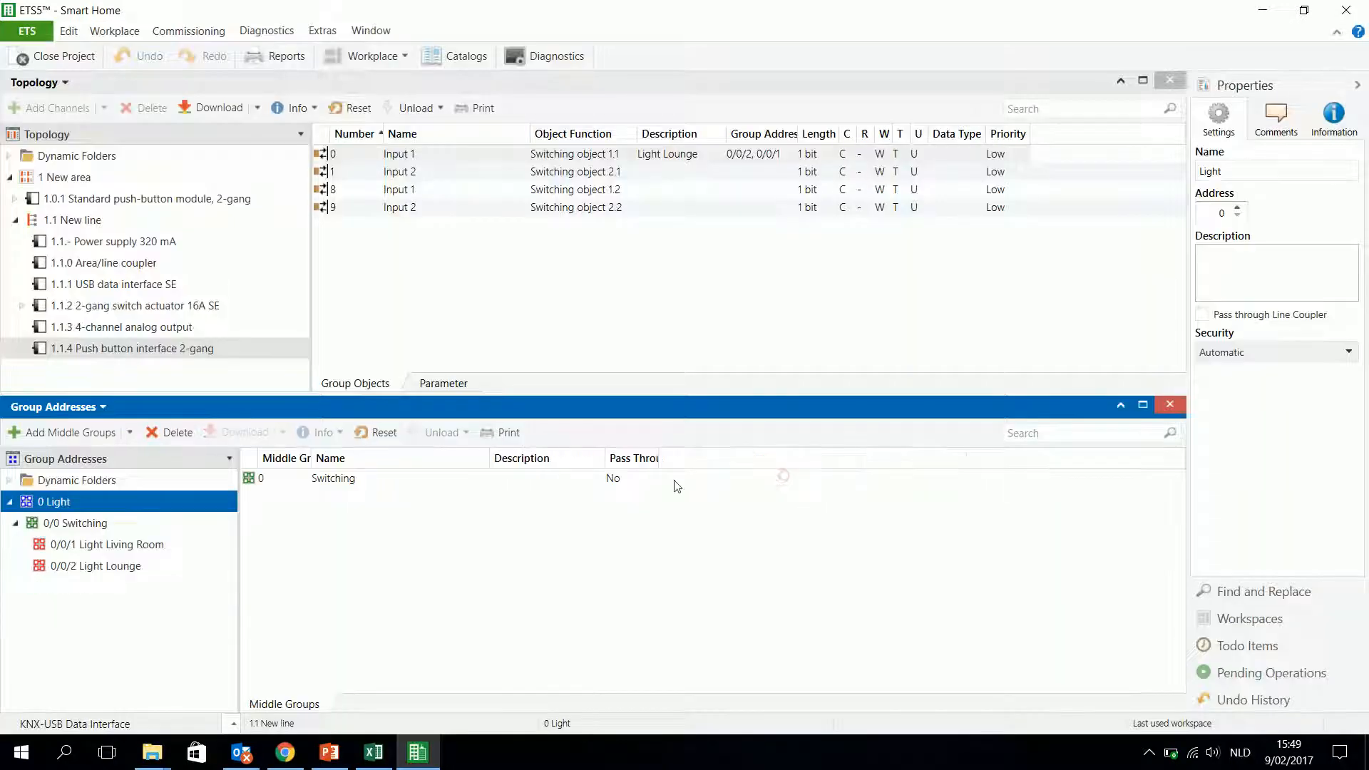
Step: Add a new main group named Scene to the group addresses
left_click(12, 458)
left_click(24, 433)
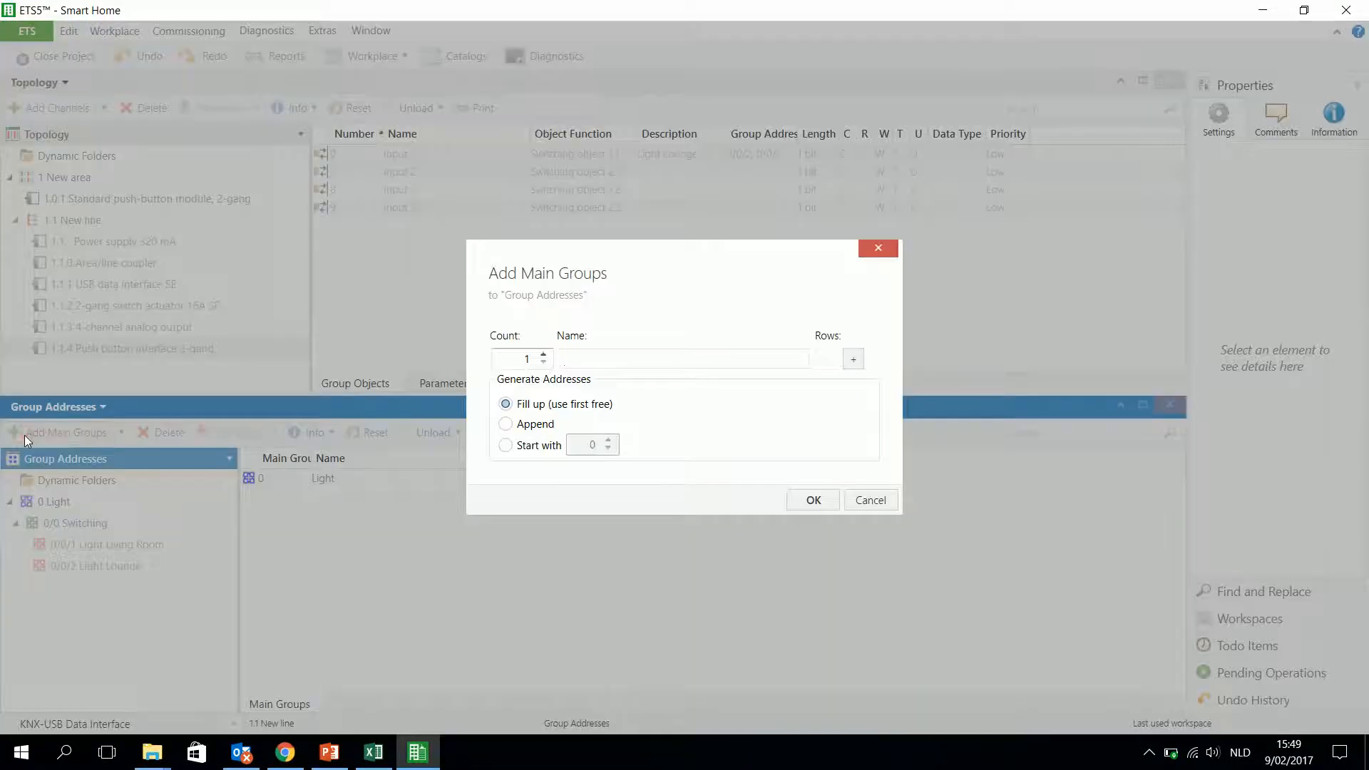
type("Scene")
key("Return")
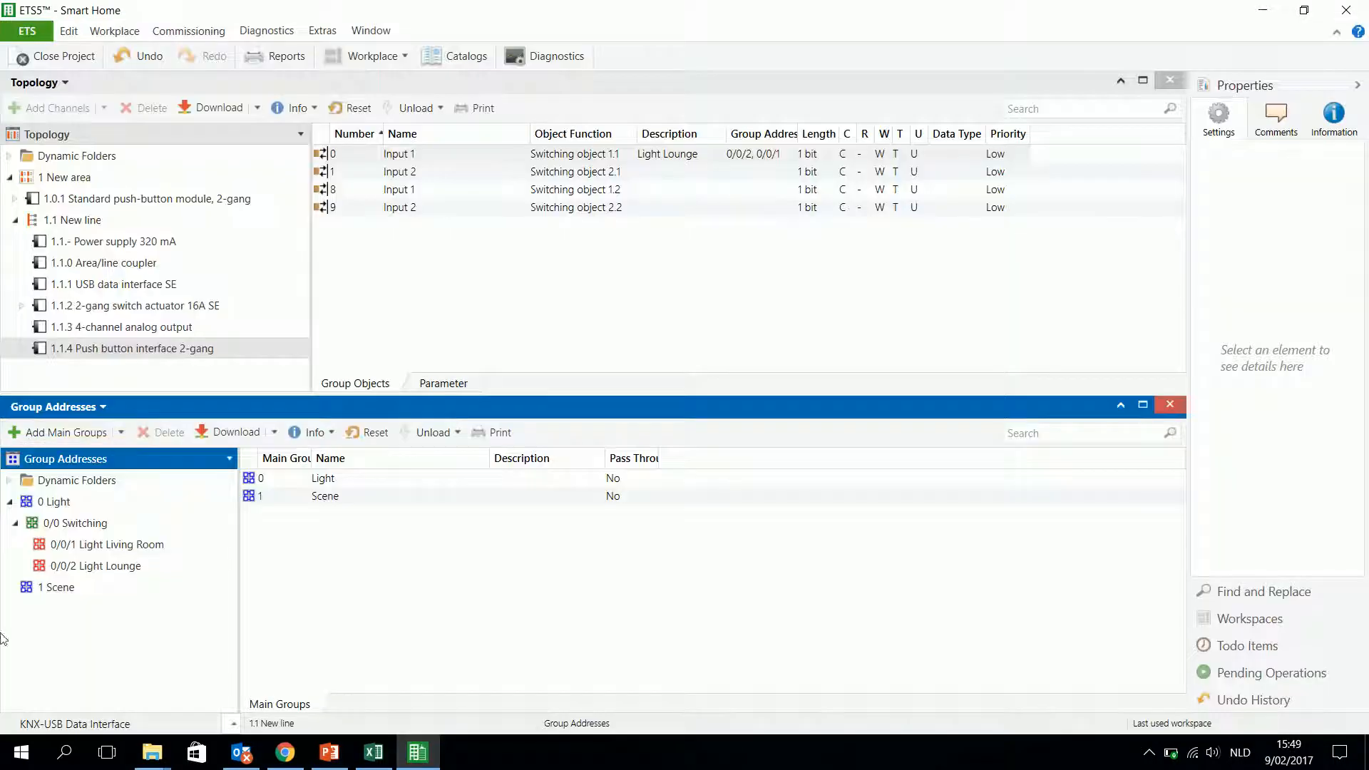
Step: Add a middle group named scene under the main group 1 Scene and expand that main group
left_click(60, 587)
right_click(77, 592)
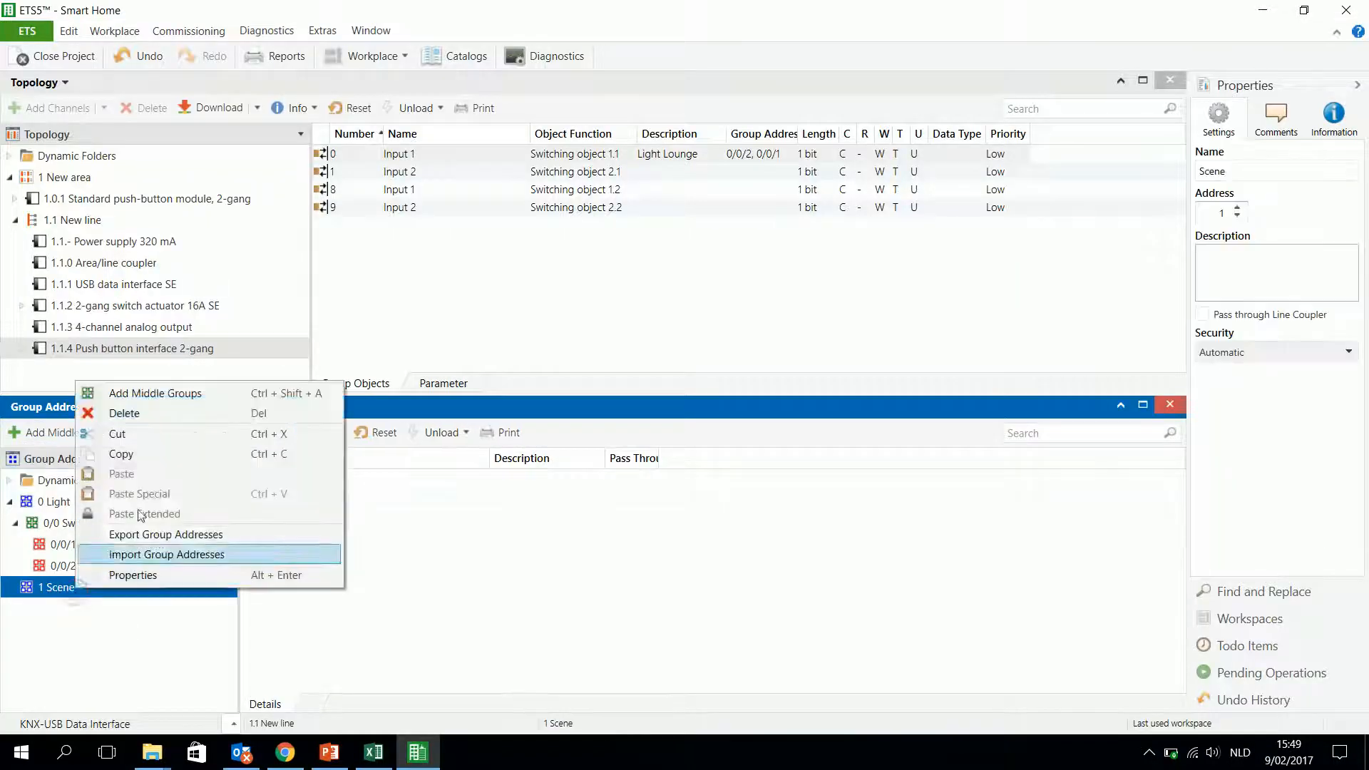
left_click(157, 394)
type("scene")
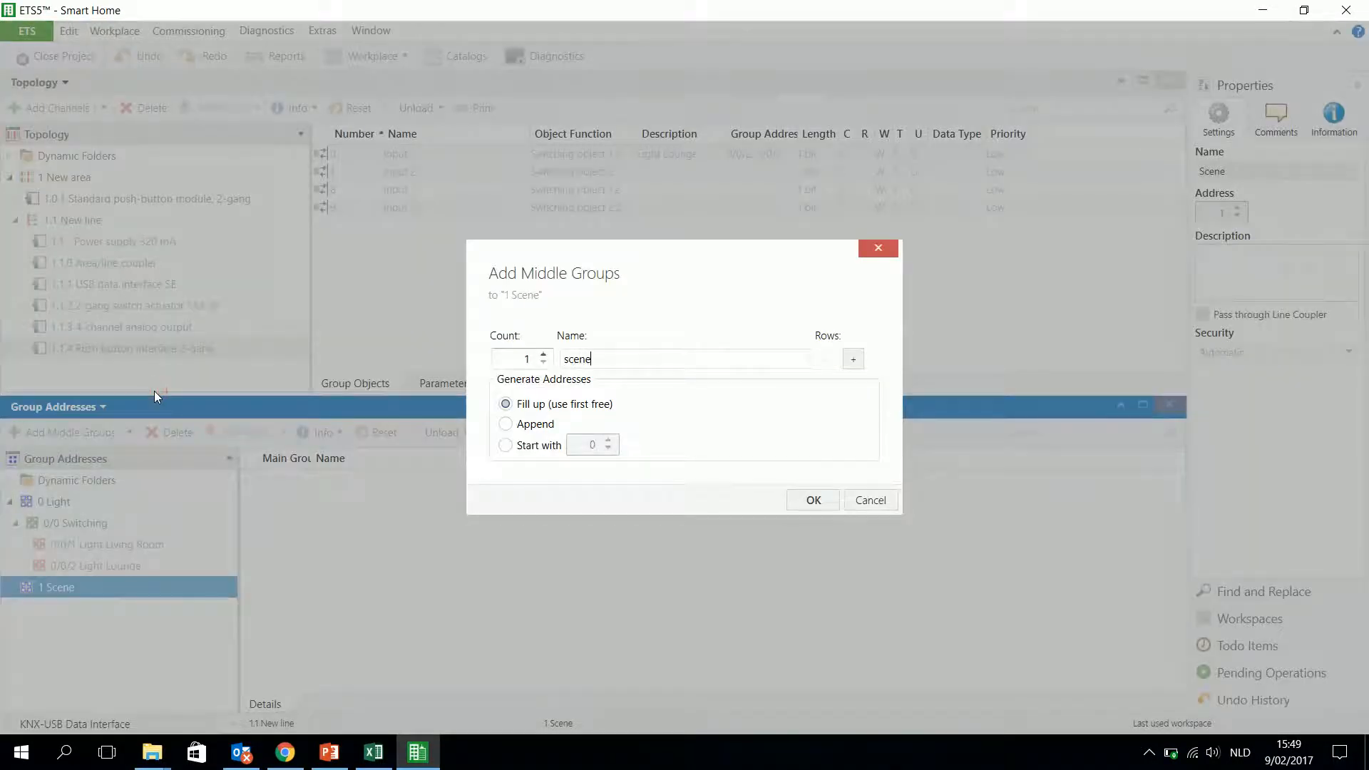
key("Return")
left_click(10, 589)
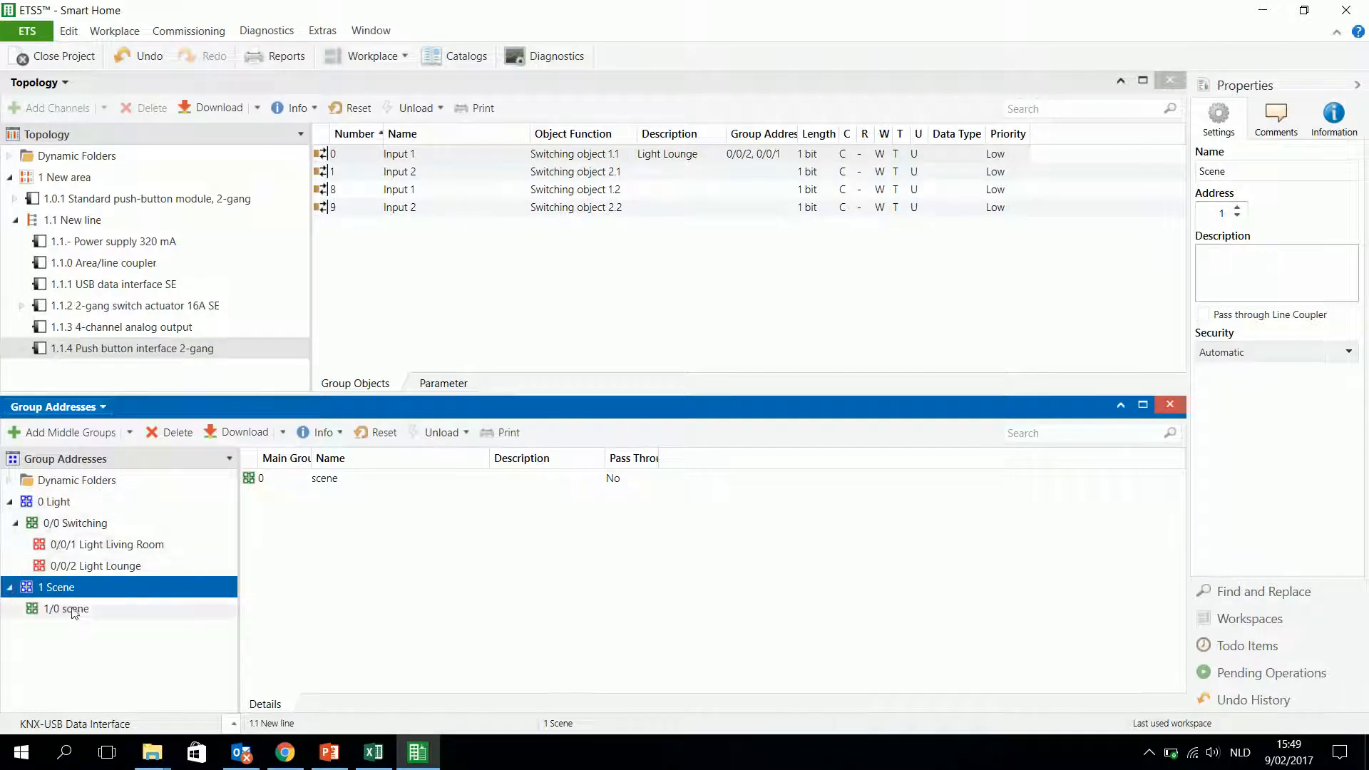
Step: Add a group address named Leaving Home under the middle group 1/0 scene and expand that middle group
left_click(71, 609)
right_click(73, 607)
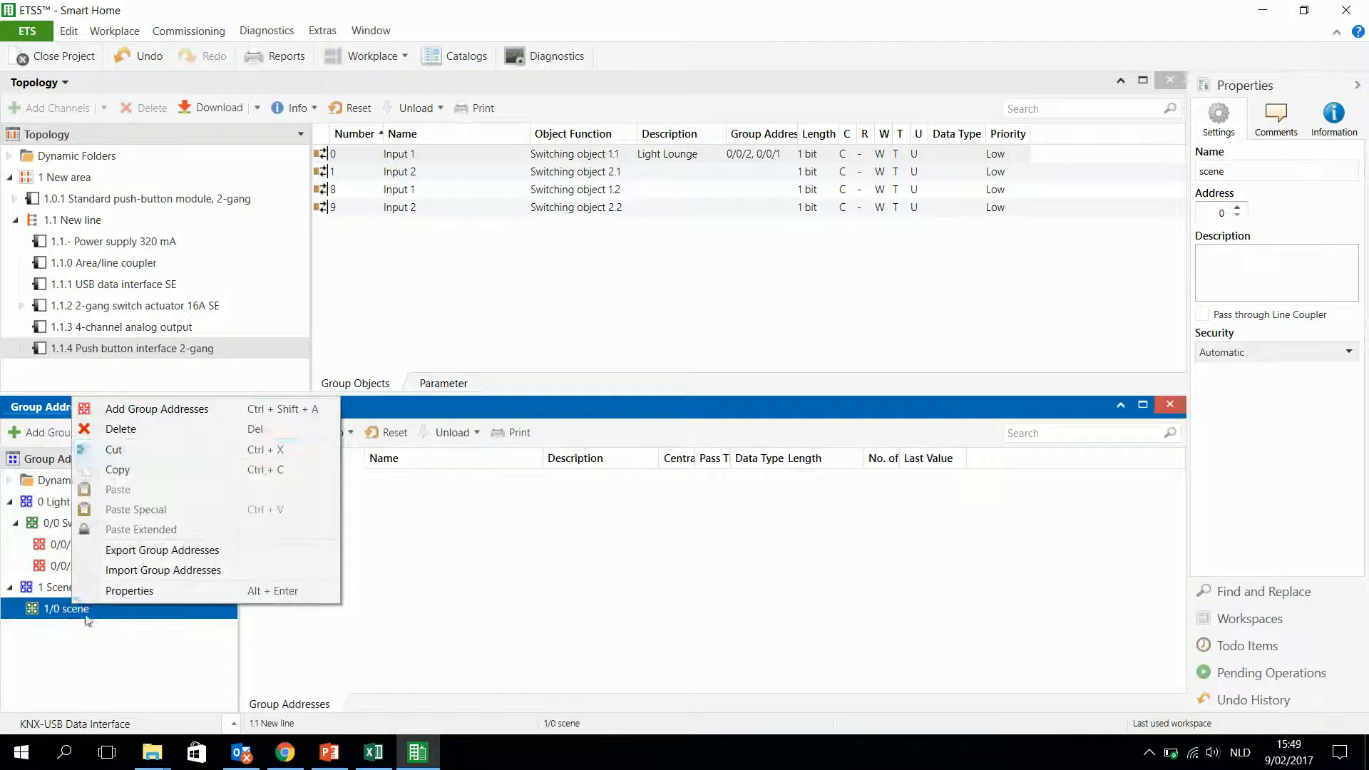
left_click(177, 408)
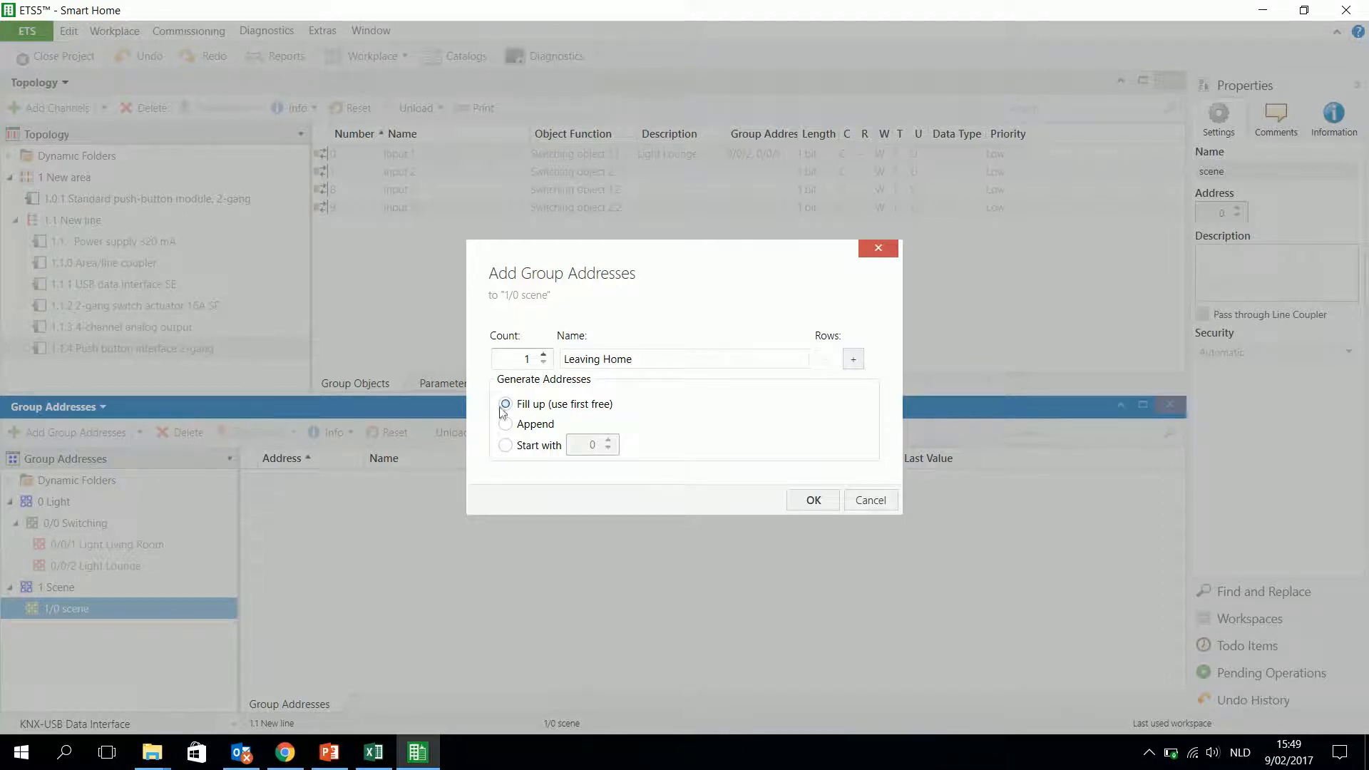
left_click(792, 499)
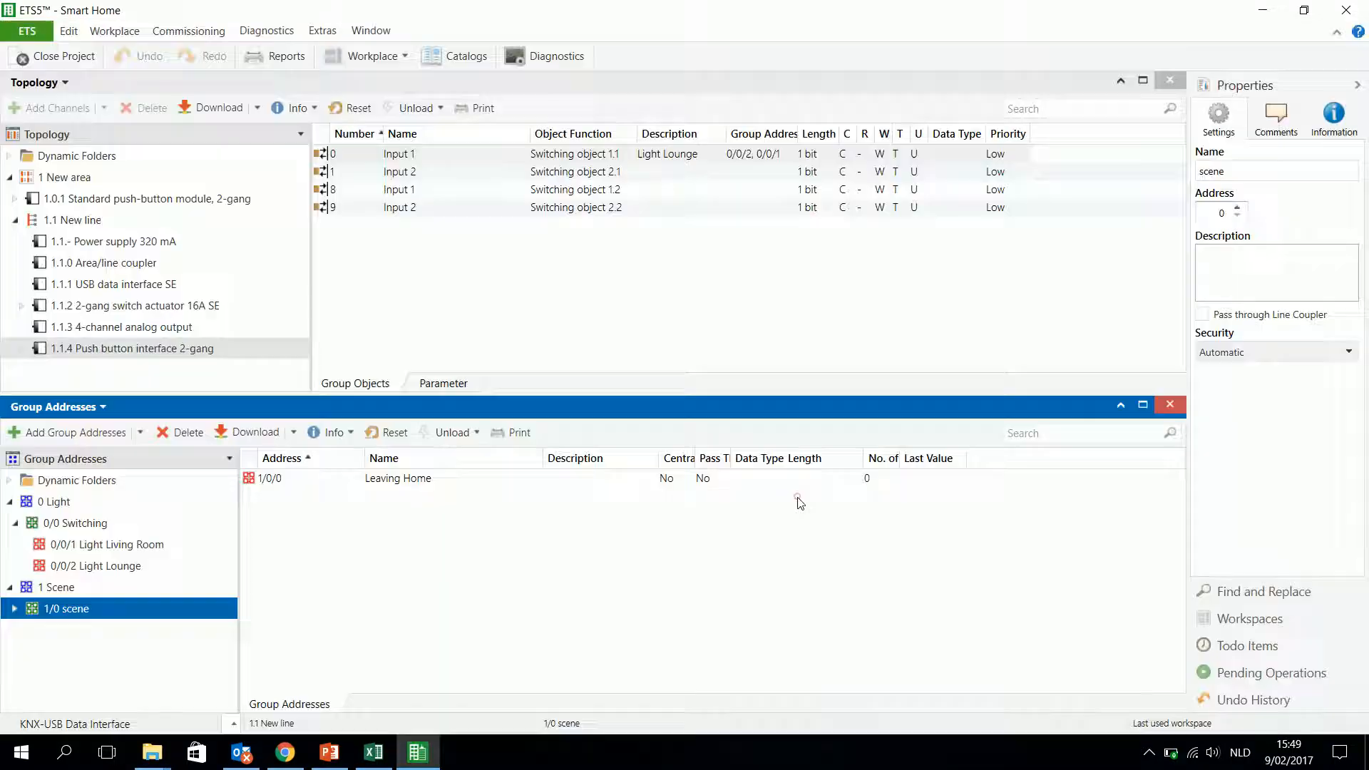
left_click(15, 609)
Step: Link Output 1 and Output 2 of the 1.1.2 2-gang switch actuator to the group address 1/0/0 Leaving Home
left_click(82, 631)
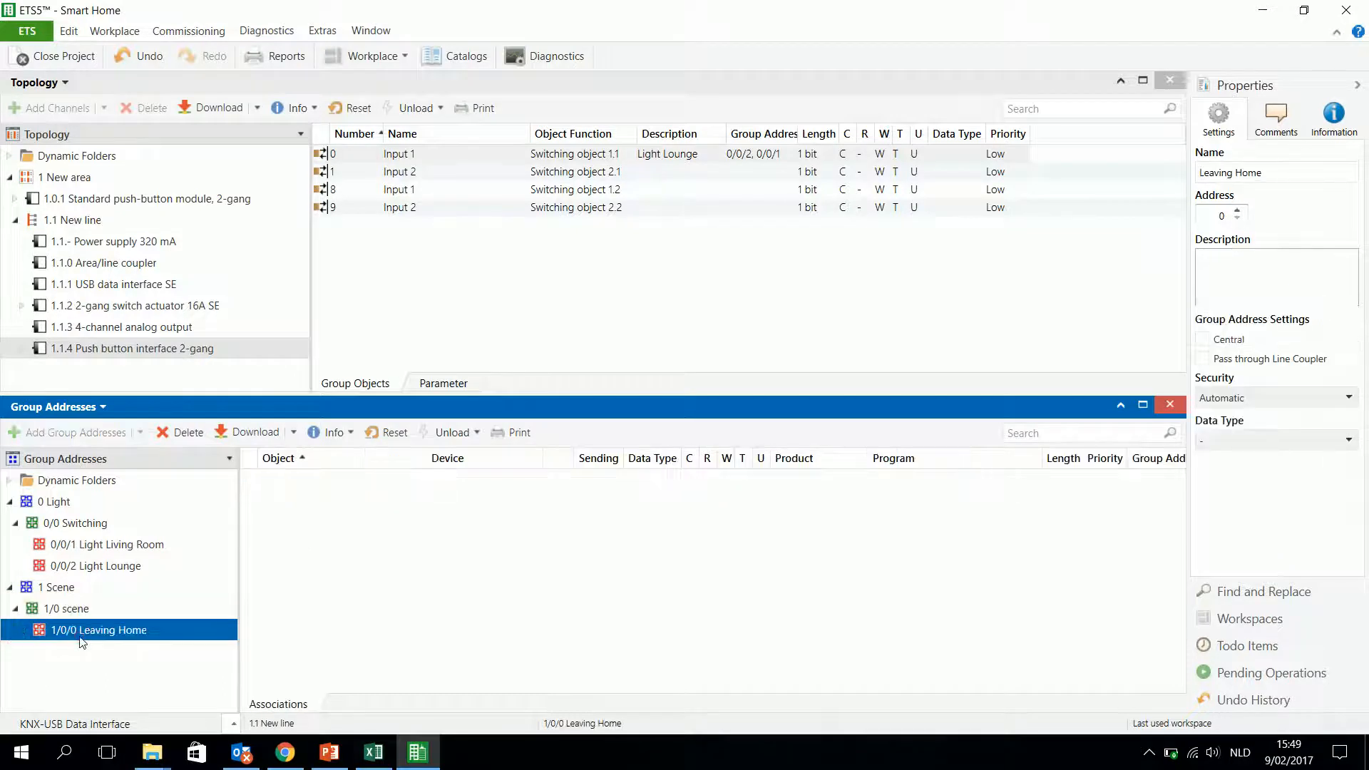
left_click(126, 546)
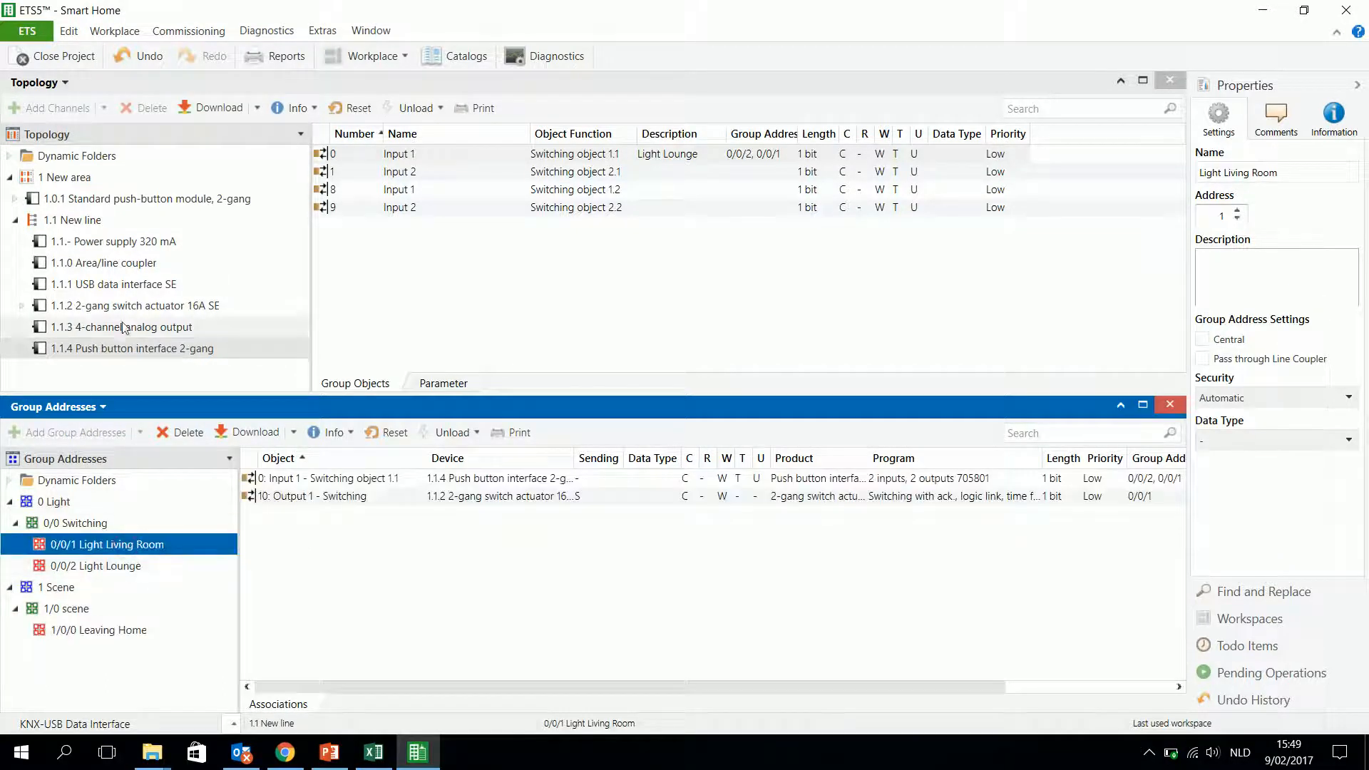
left_click(152, 307)
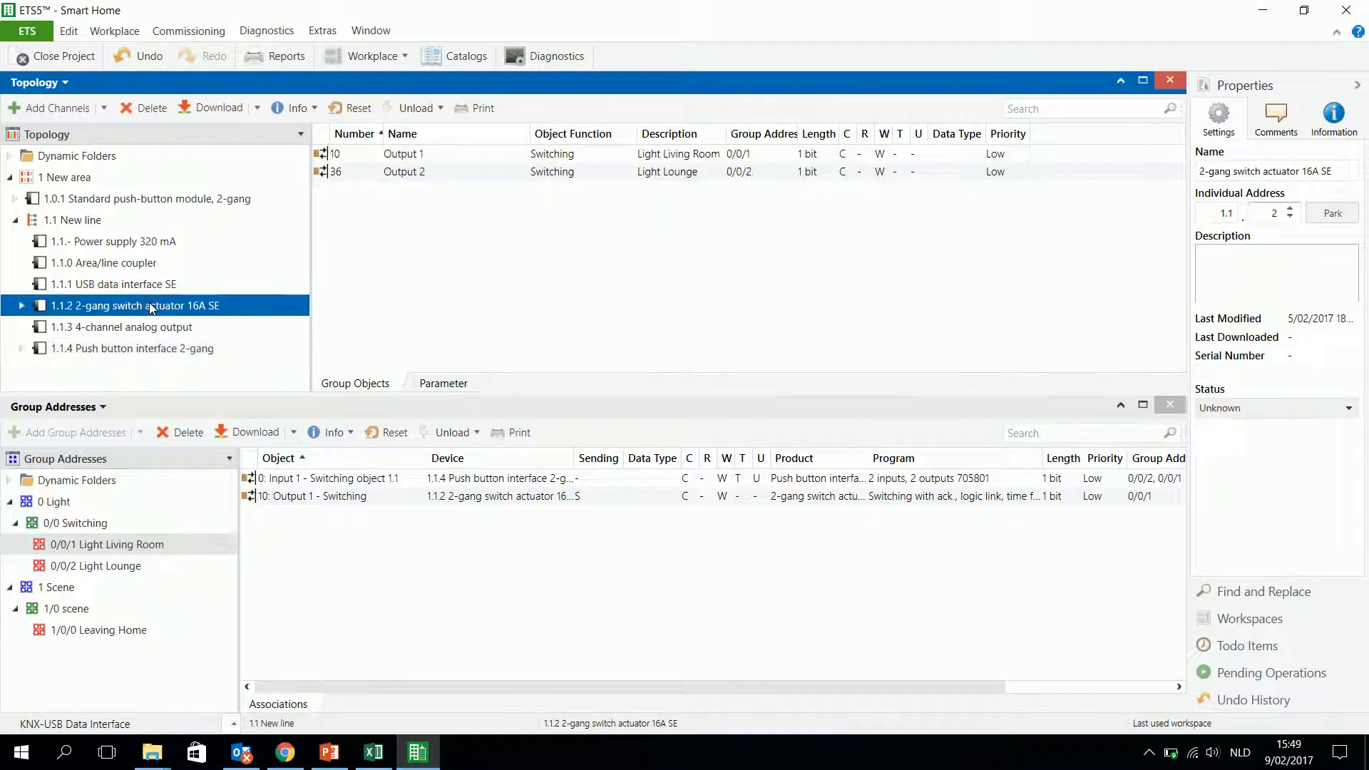
left_click(105, 633)
left_click_drag(403, 153, 394, 563)
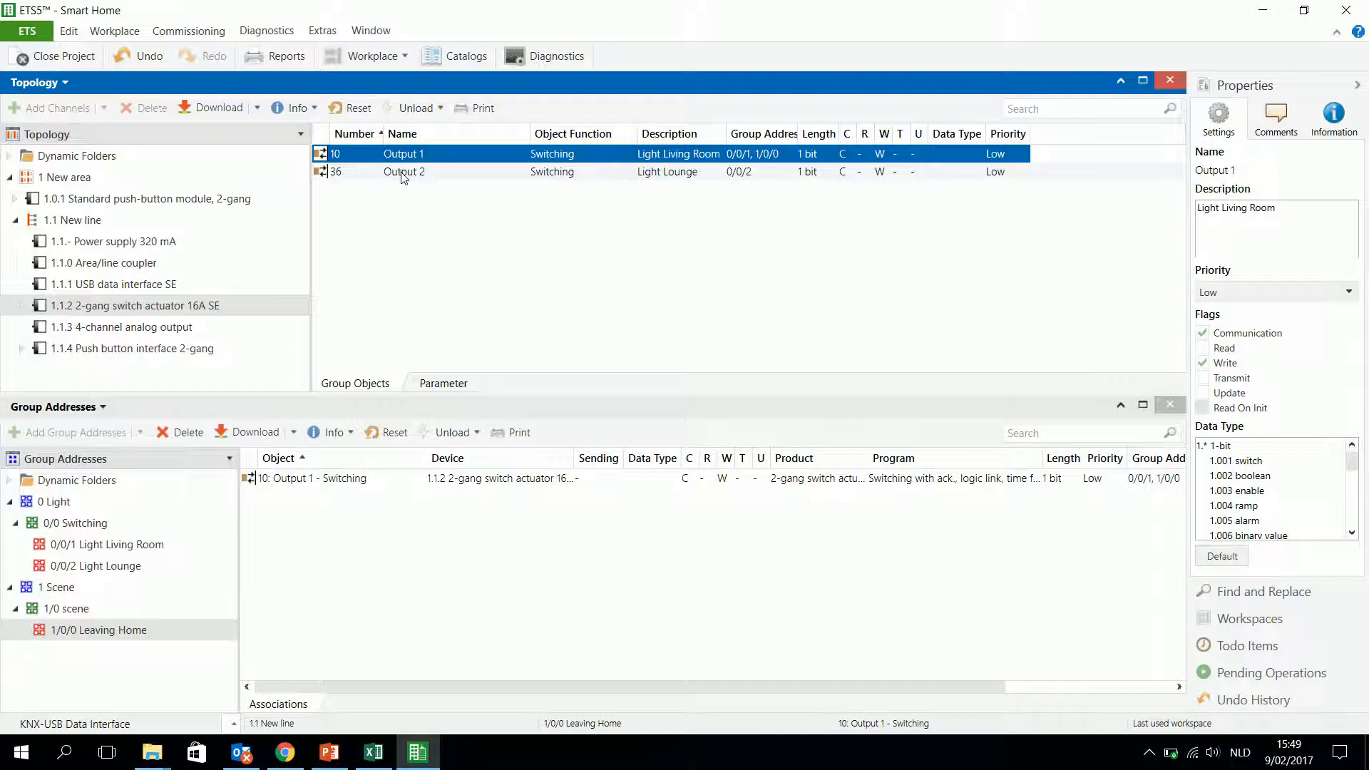
left_click_drag(403, 174, 396, 563)
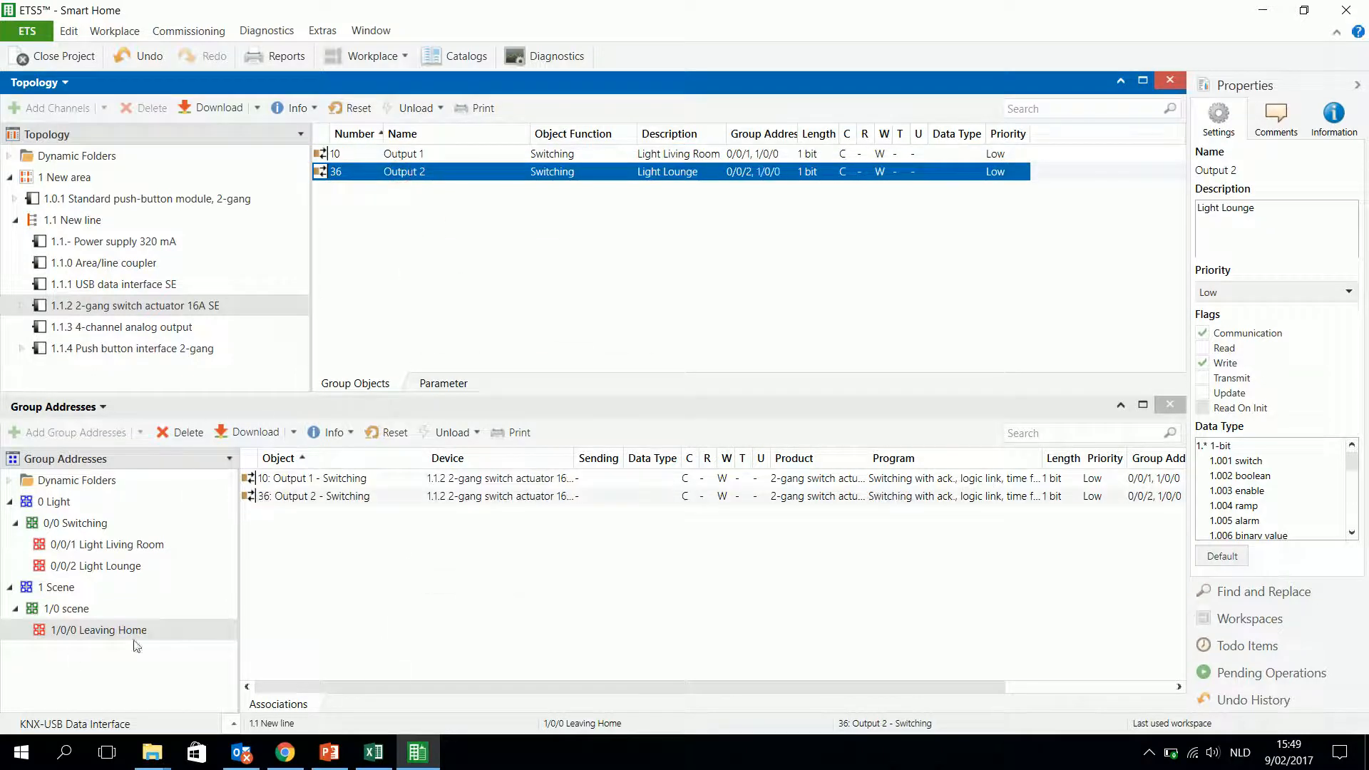
Step: Unlink Input 1 - Switching object 1.1 from the group address 0/0/2 Light Lounge
left_click(82, 547)
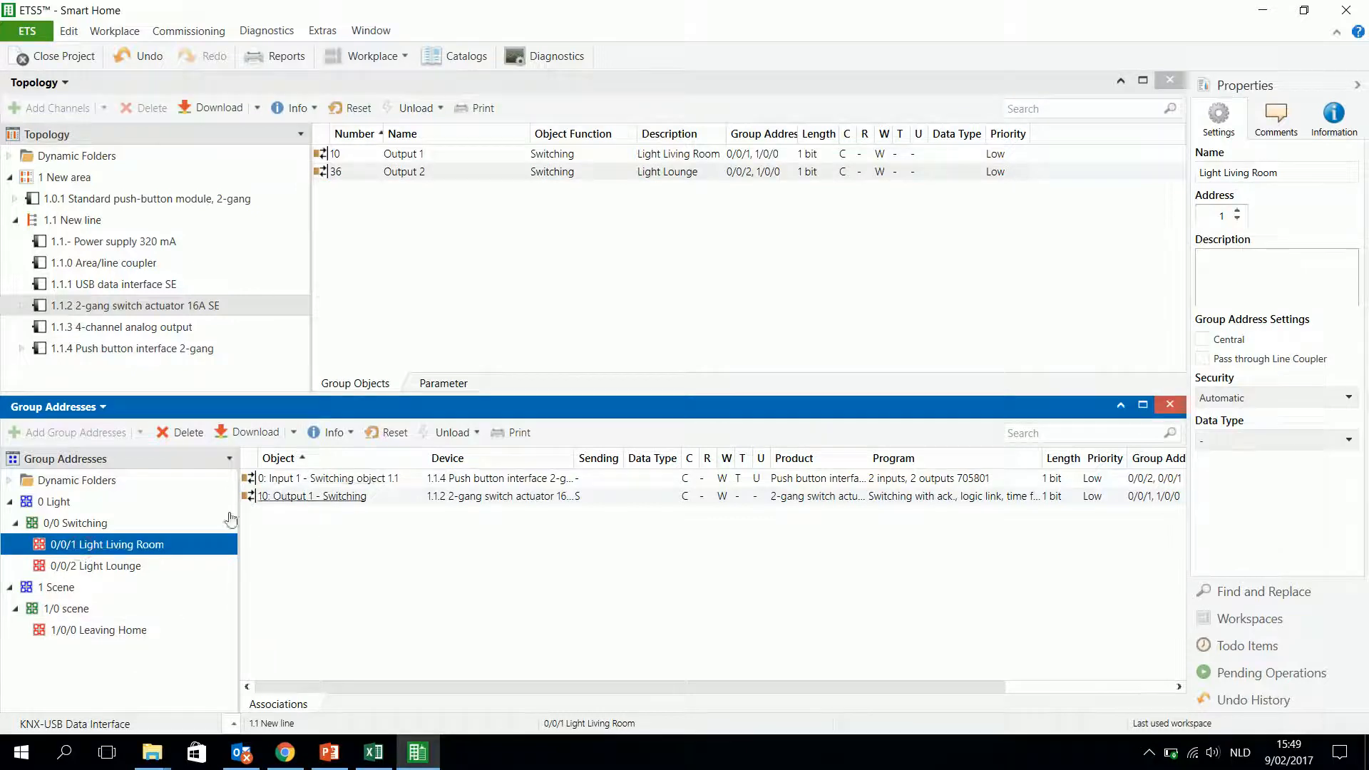
left_click(168, 566)
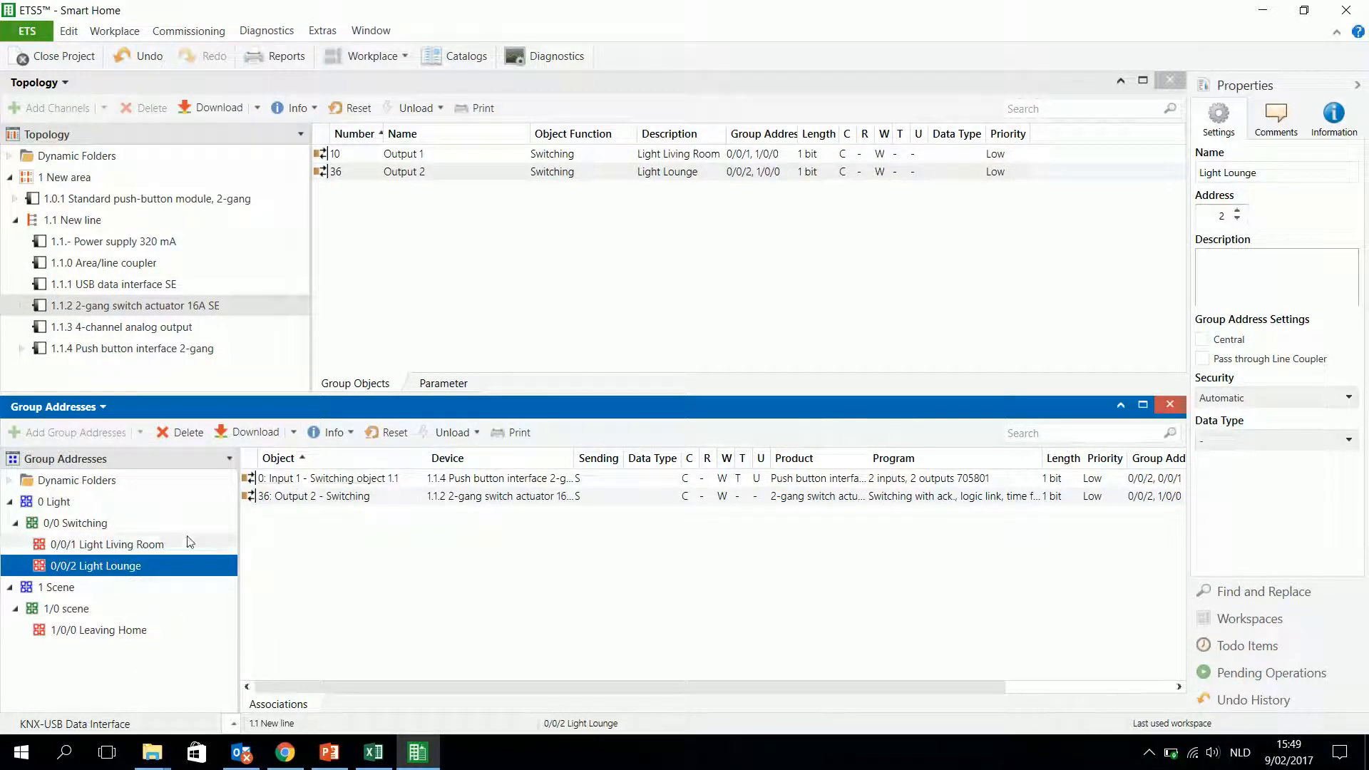
right_click(283, 484)
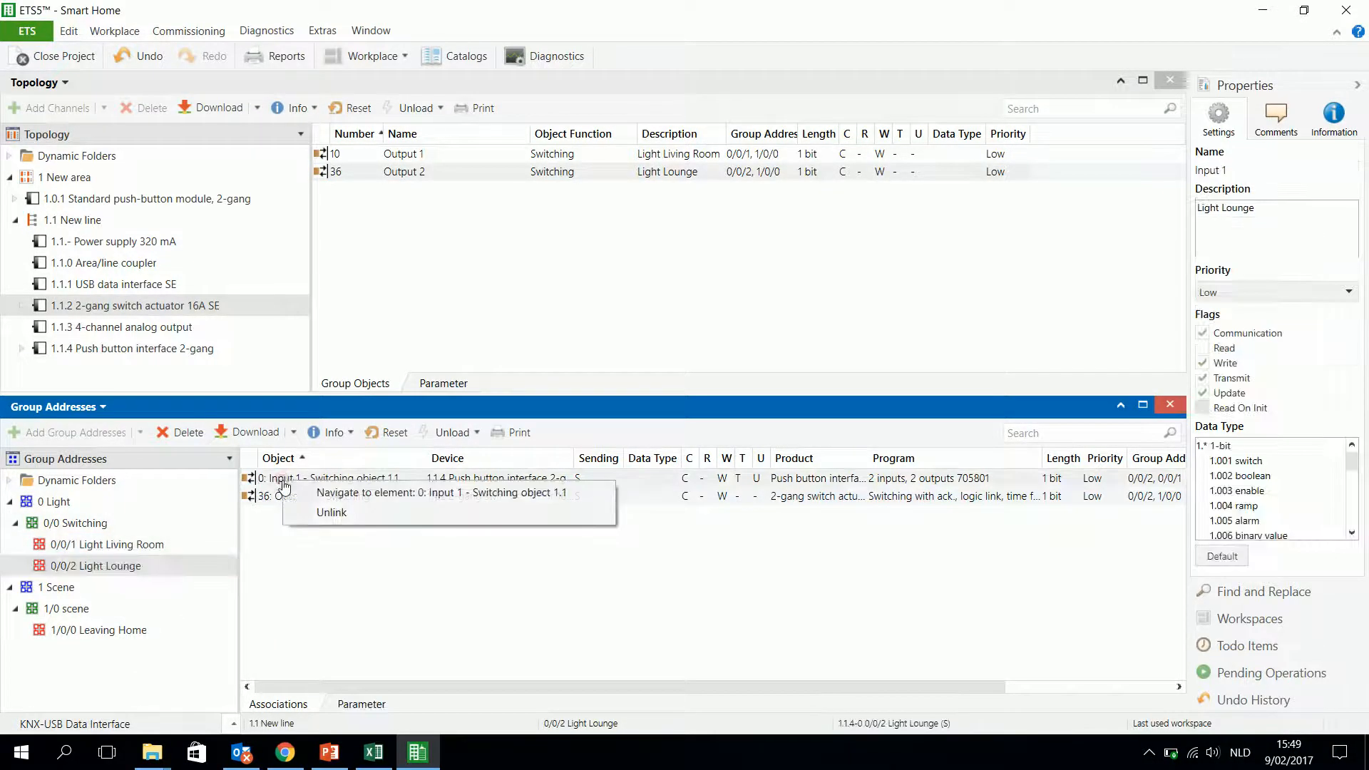
left_click(331, 512)
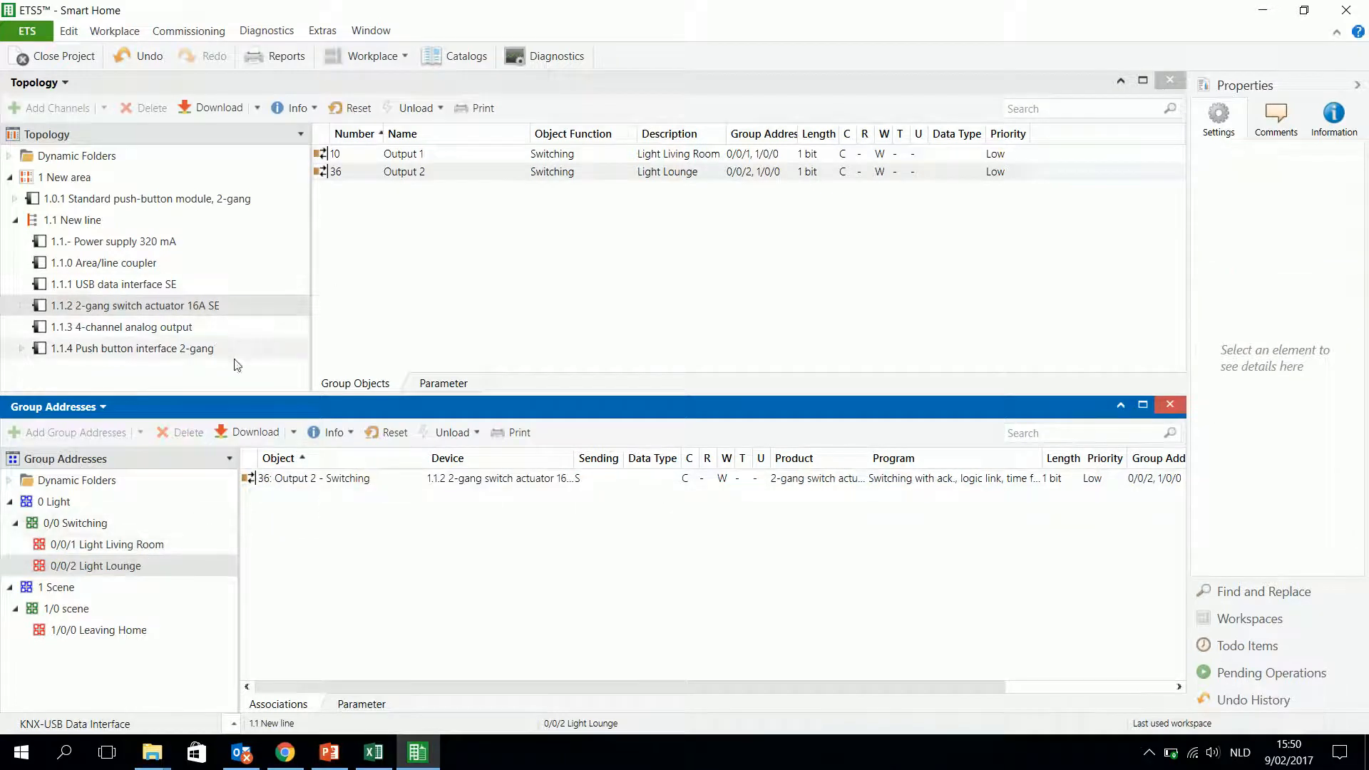
Step: Link Input 2 - Switching object 2.1 of the 1.1.4 push button interface to 0/0/2 Light Lounge and check the 0/0/1 Light Living Room associations
left_click(141, 354)
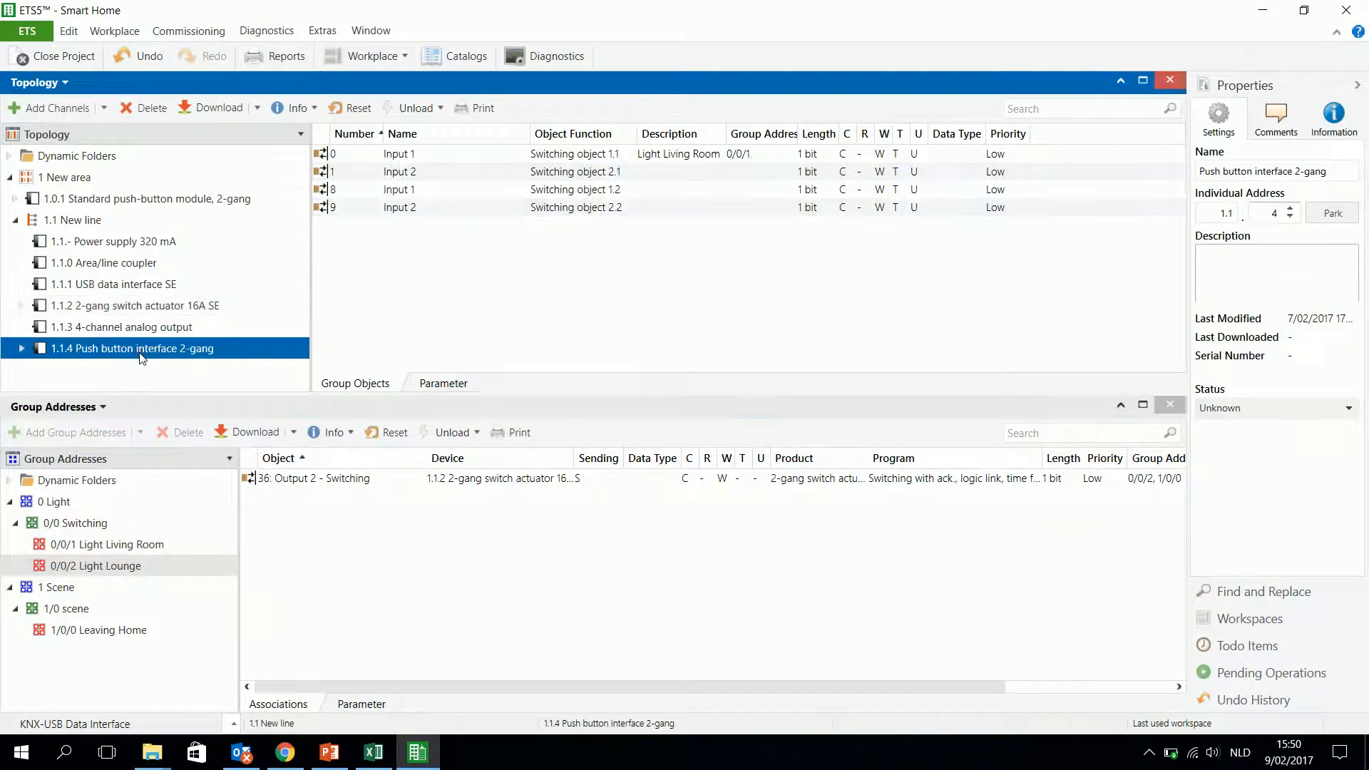
left_click(465, 172)
left_click_drag(466, 173, 373, 567)
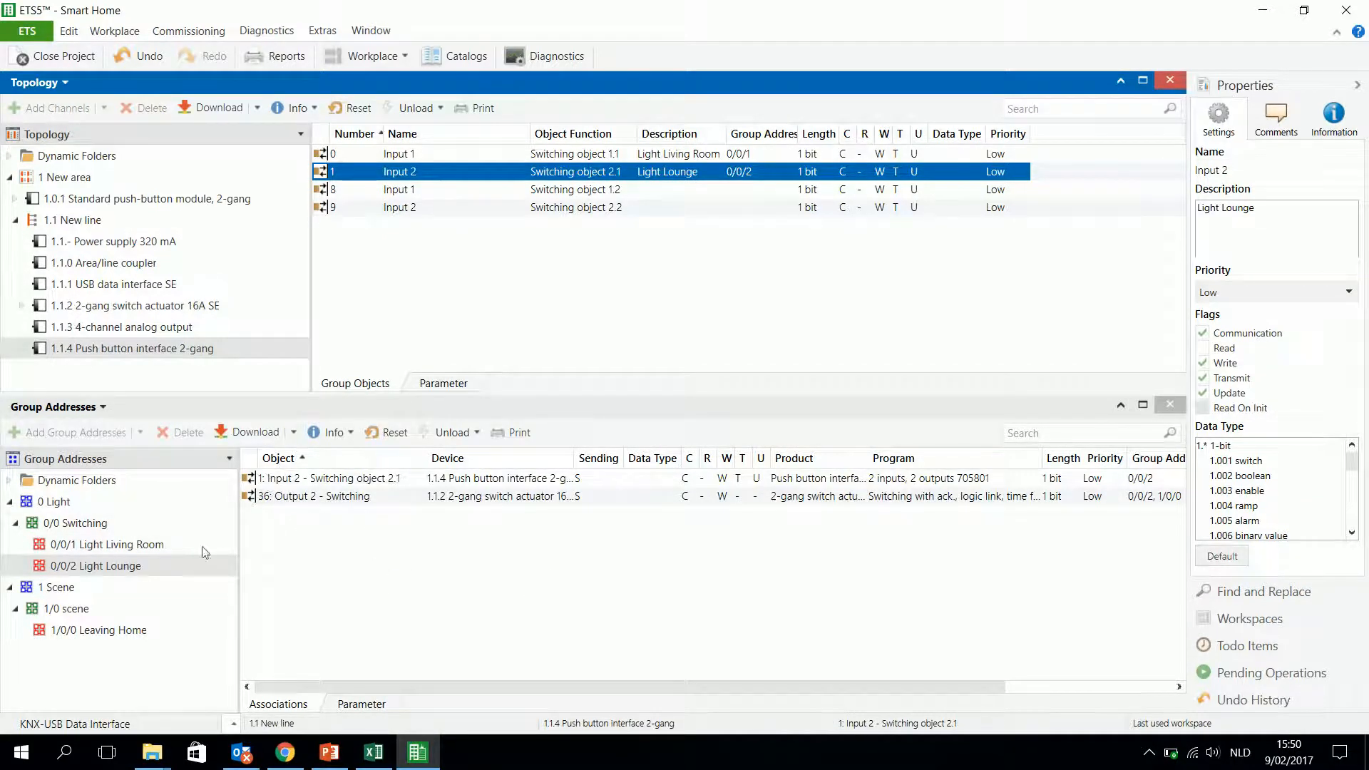
left_click(118, 545)
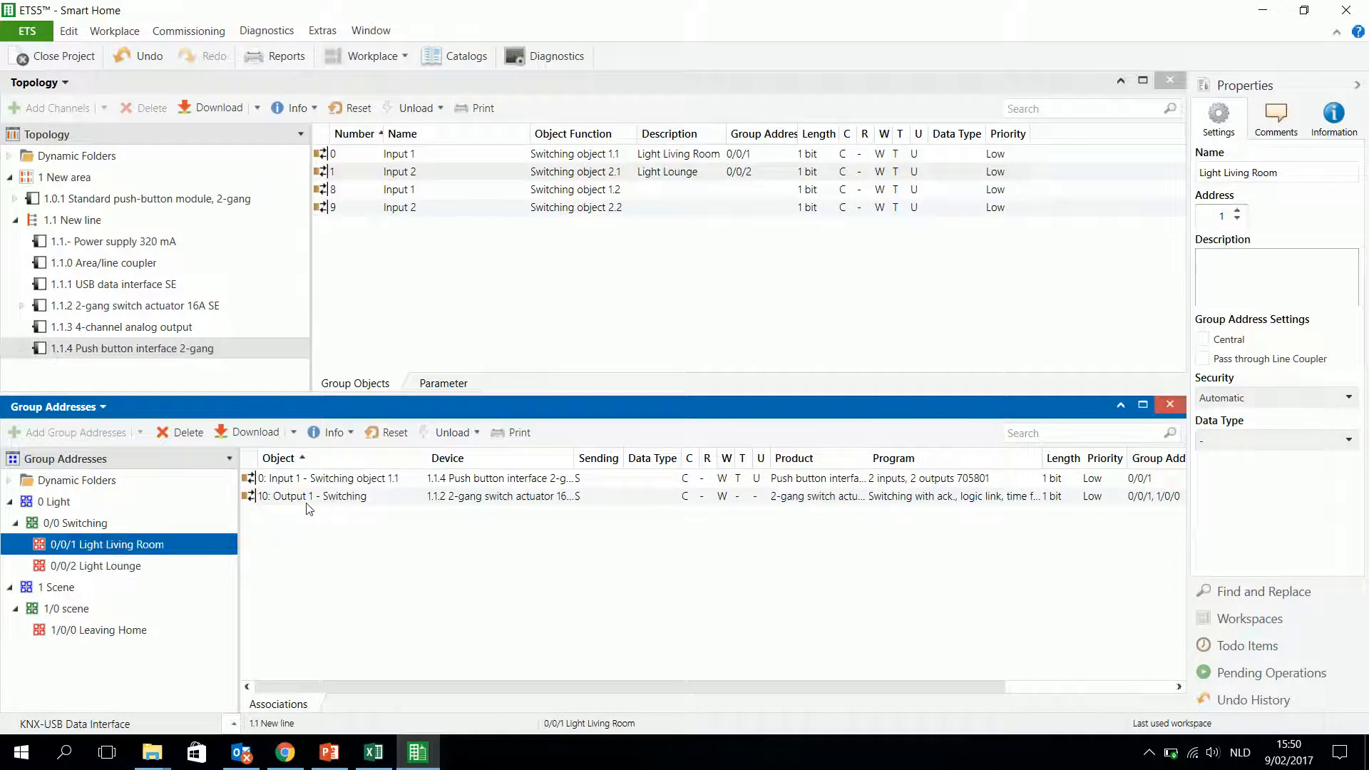
Step: Select the group address 1/0/0 Leaving Home and open the parameters of the 1.0.1 Standard push-button module
left_click(107, 630)
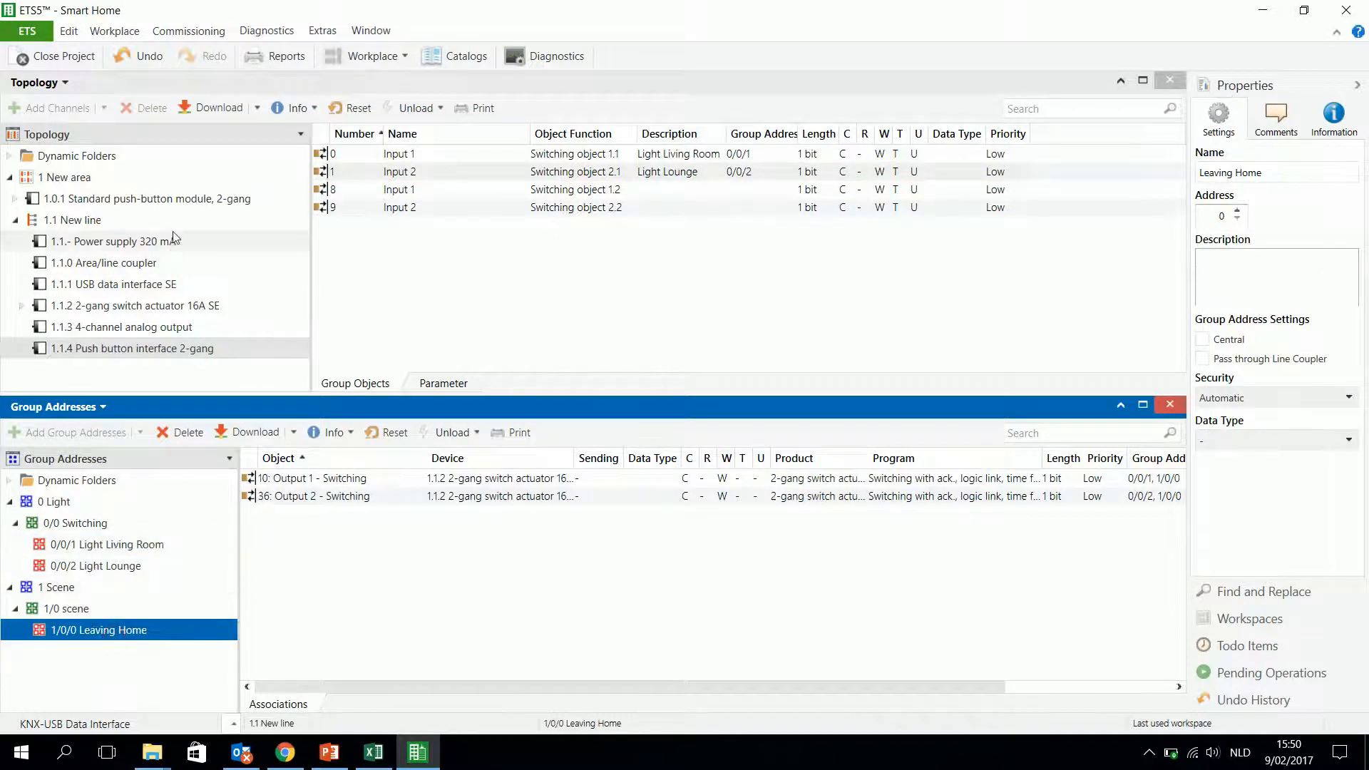
left_click(47, 200)
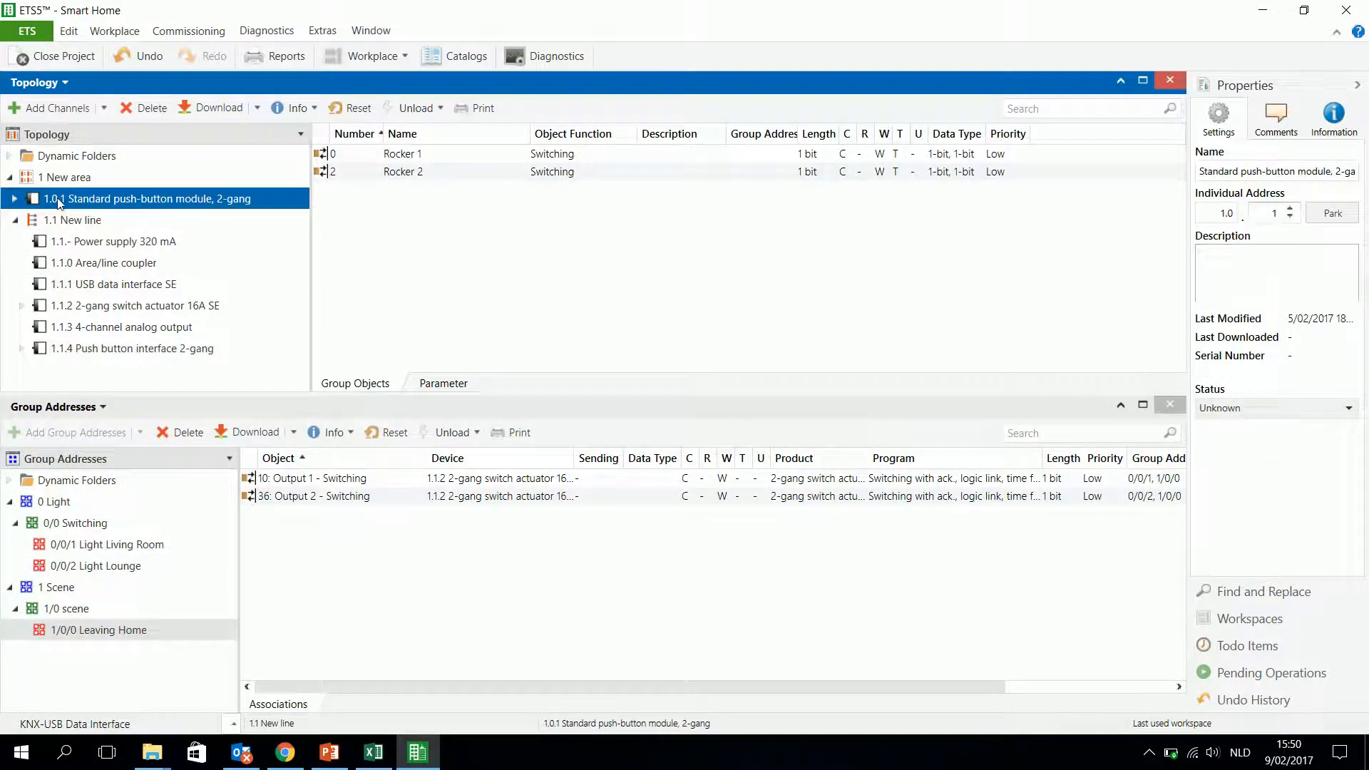
left_click(501, 154)
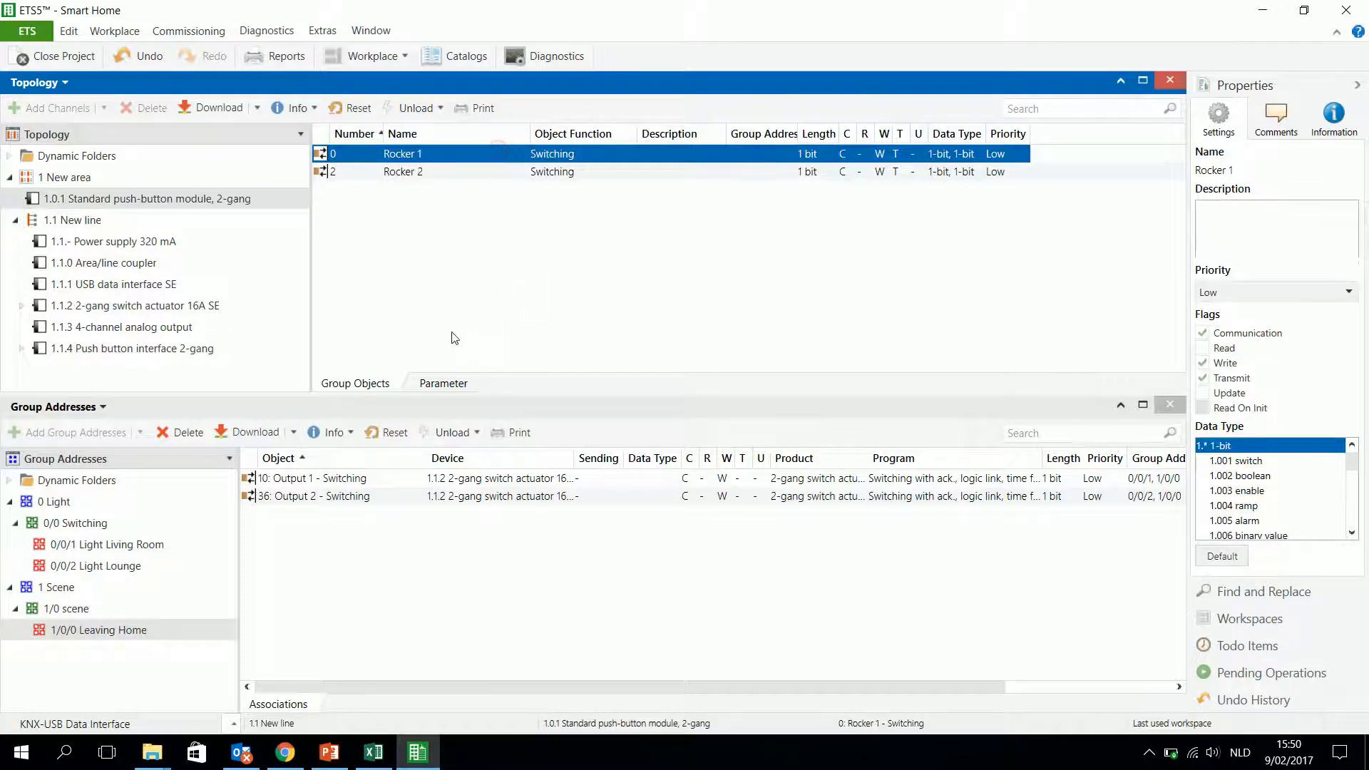
left_click(443, 385)
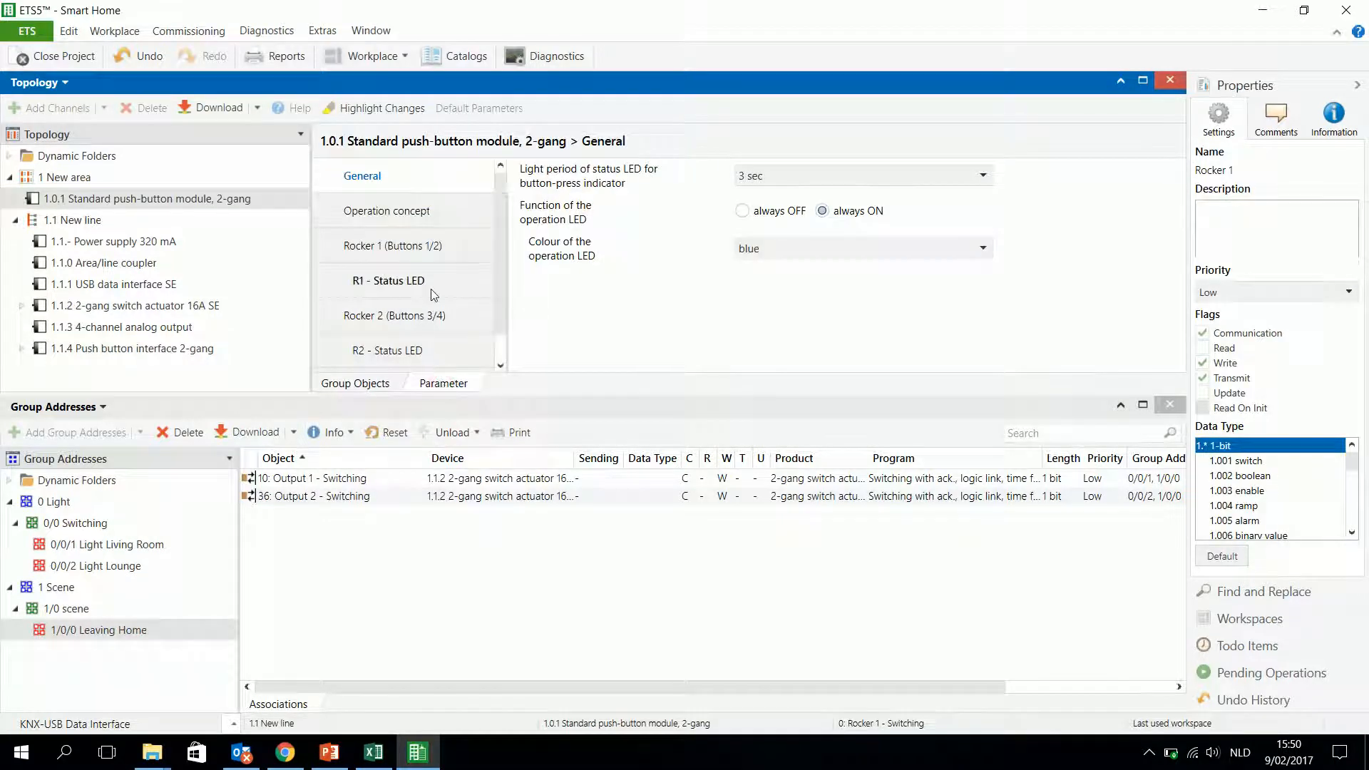
Step: Try OFF as Rocker 1's command on pressing the left rocker, and restore it to ON
left_click(420, 247)
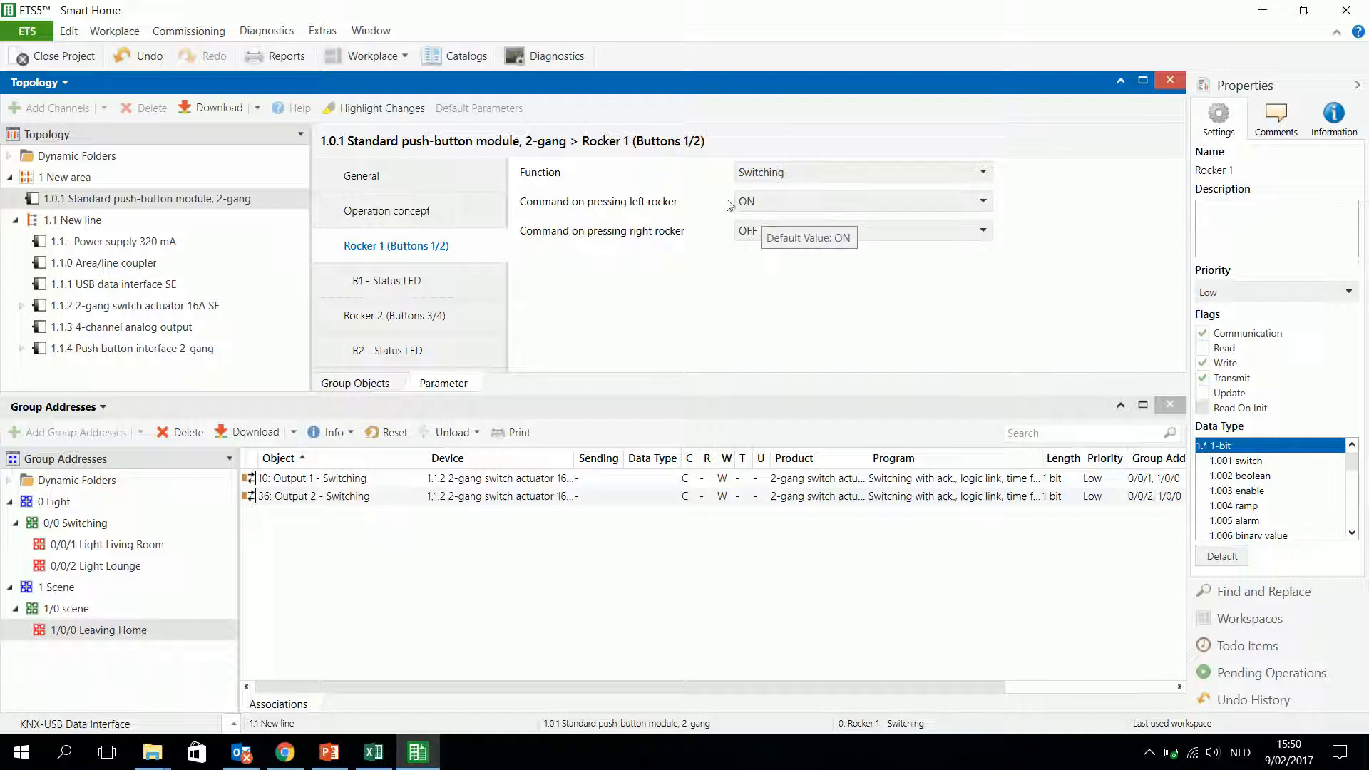
left_click(779, 201)
left_click(765, 263)
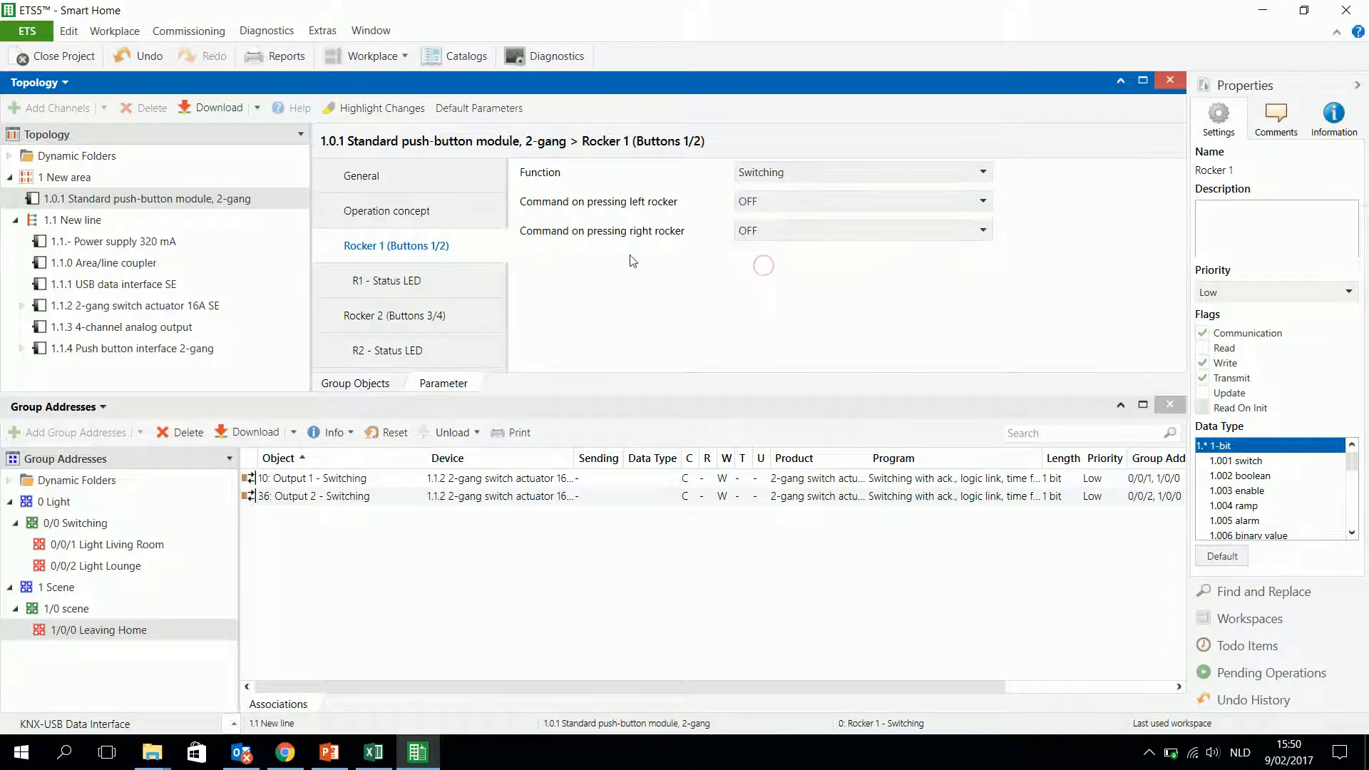
left_click(798, 207)
left_click(758, 251)
left_click(359, 385)
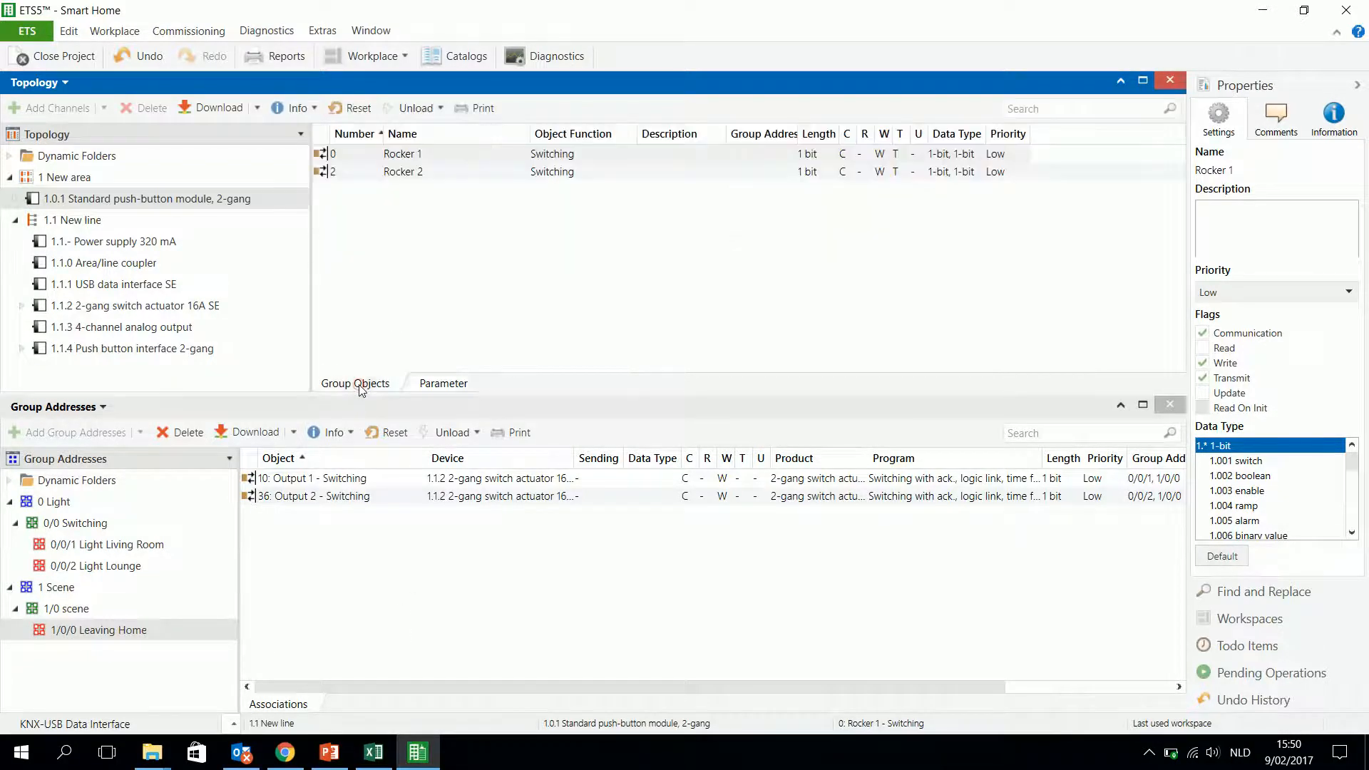
Step: Set the operation concept of buttons 1 and 2 to Button function and show the module's group objects
left_click(442, 386)
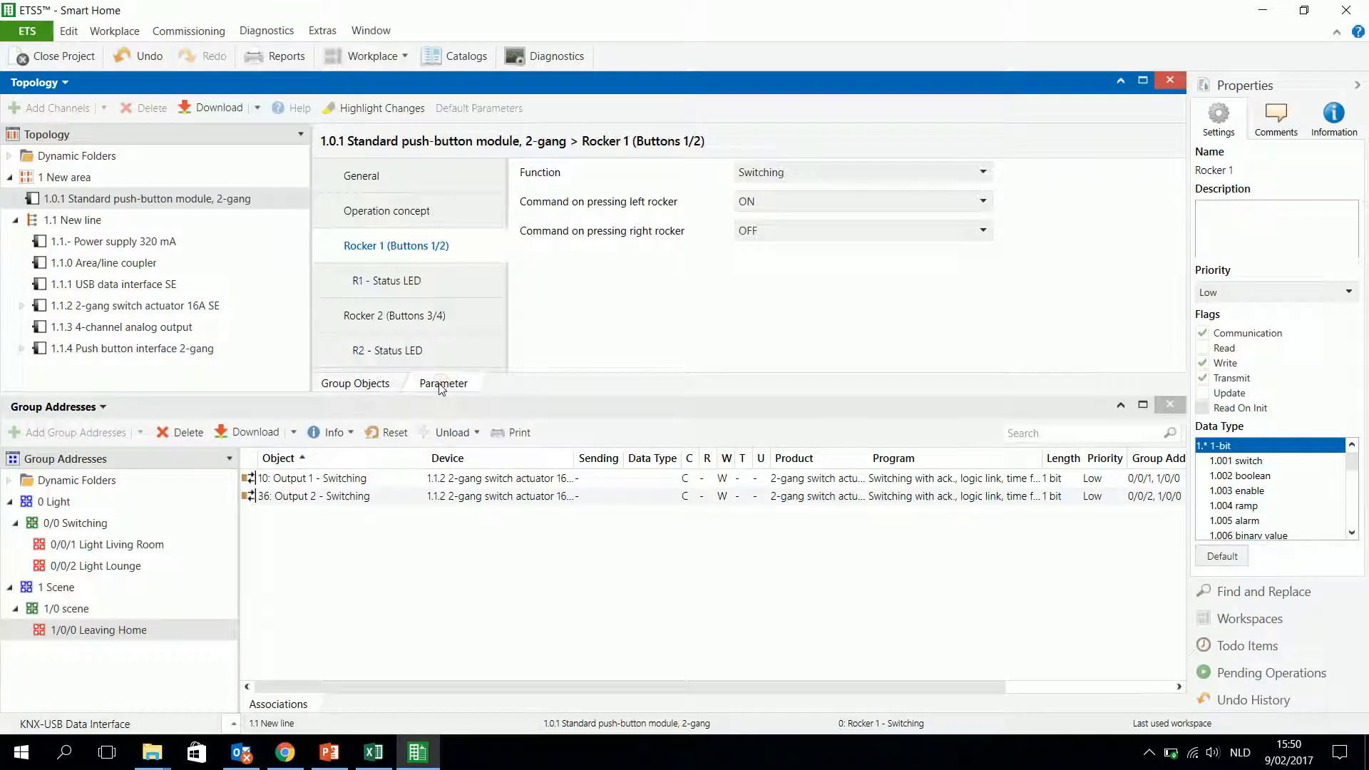
left_click(394, 223)
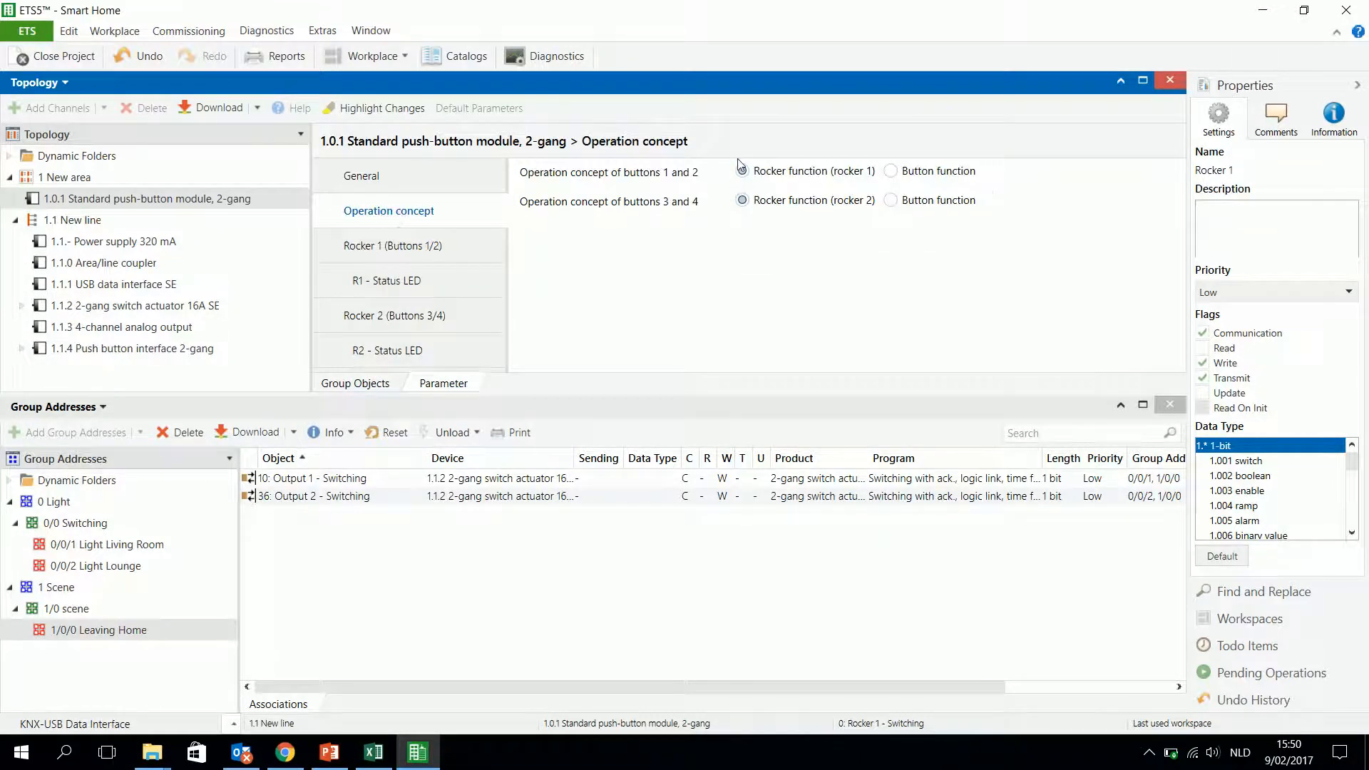
left_click(890, 171)
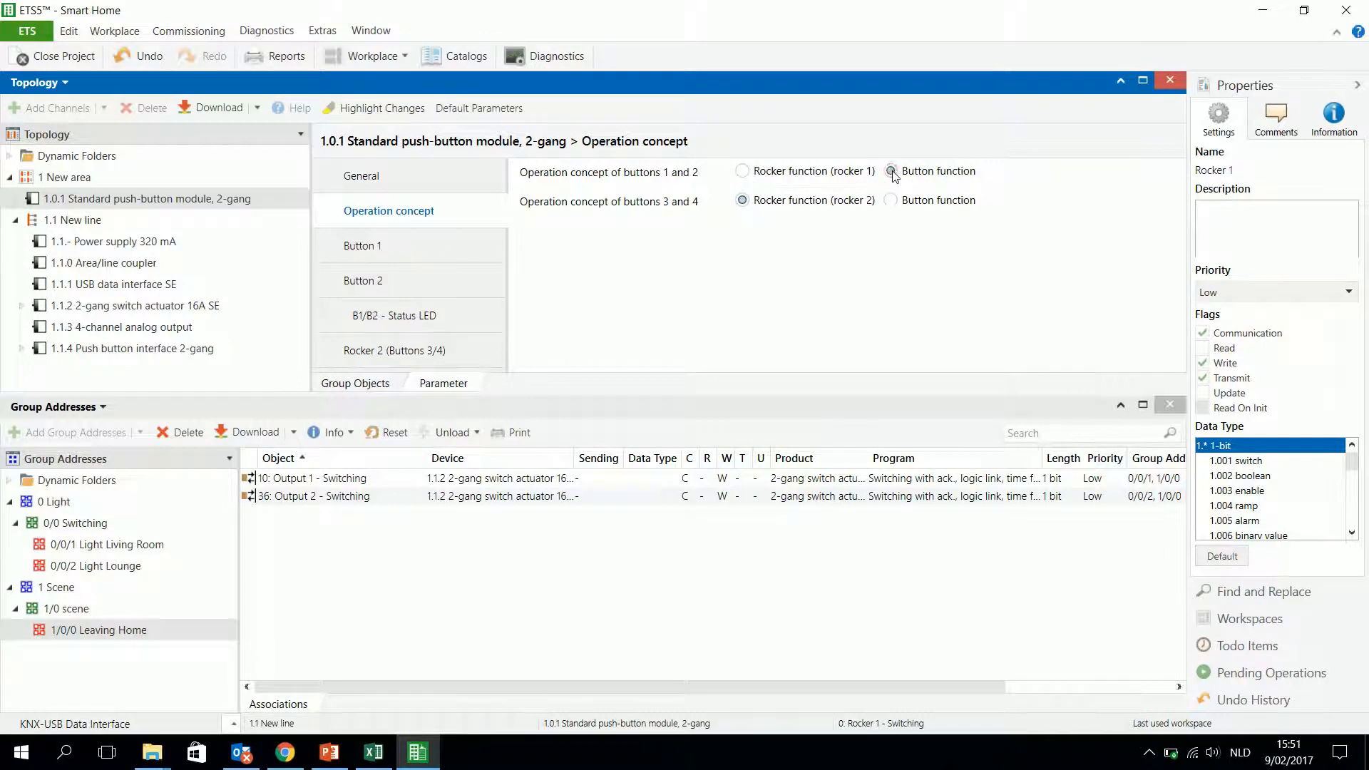
left_click(360, 384)
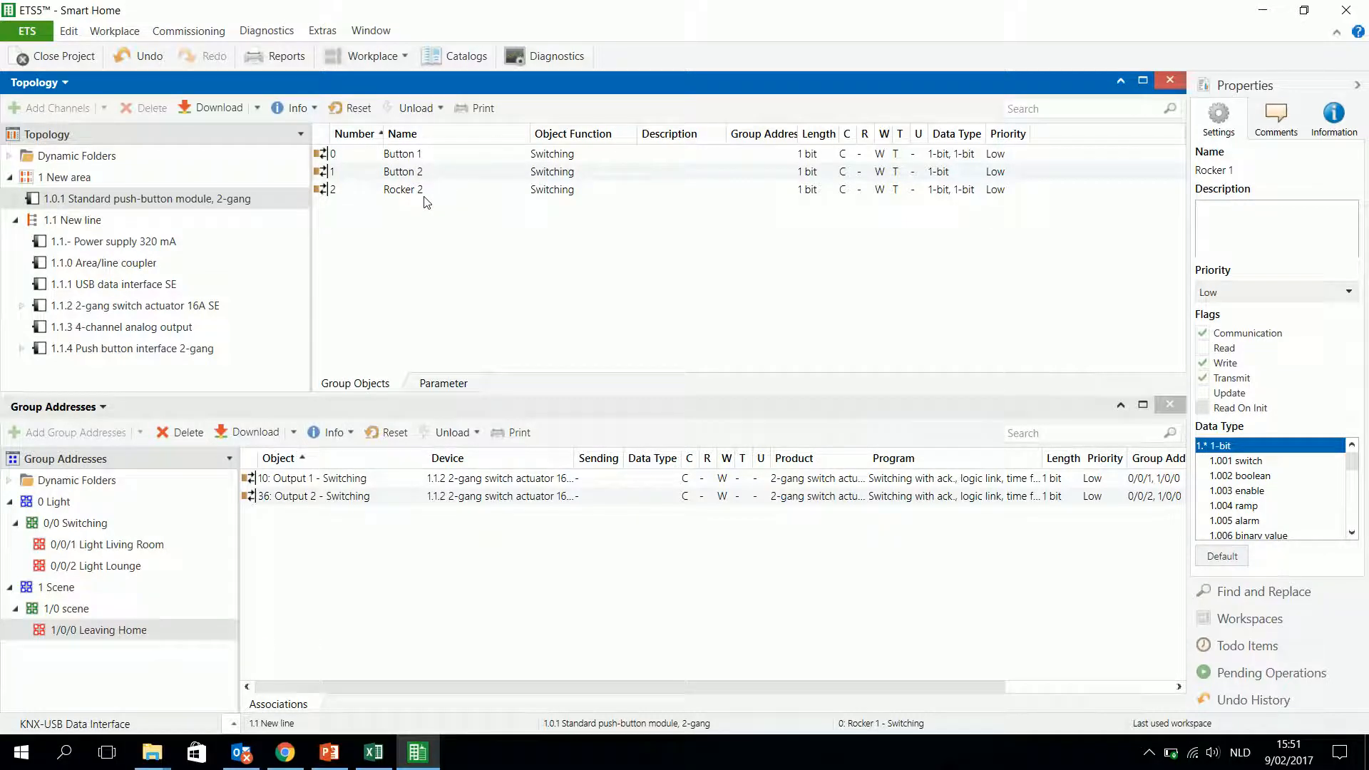
Step: Set Button 1's command on pressing the button to OFF in the push-button module's parameters
left_click(421, 159)
left_click(436, 382)
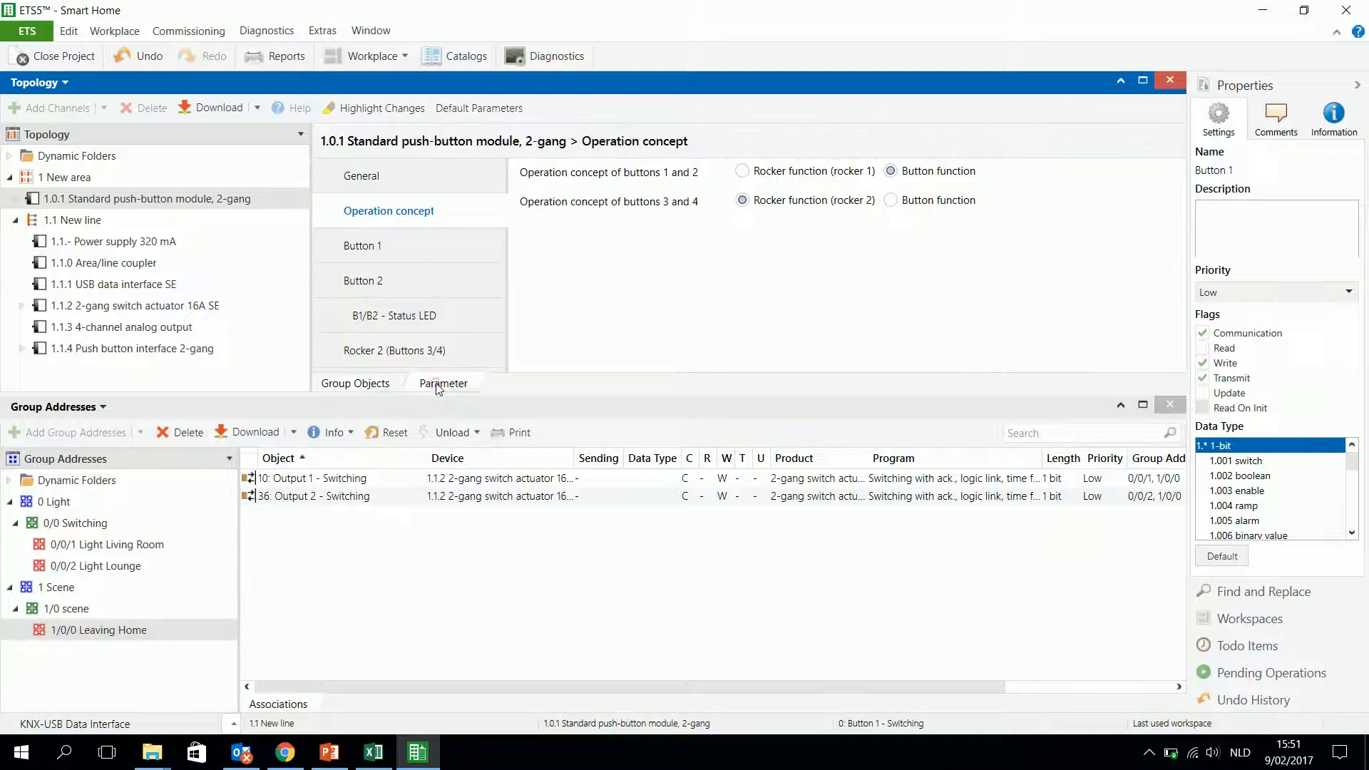
left_click(385, 246)
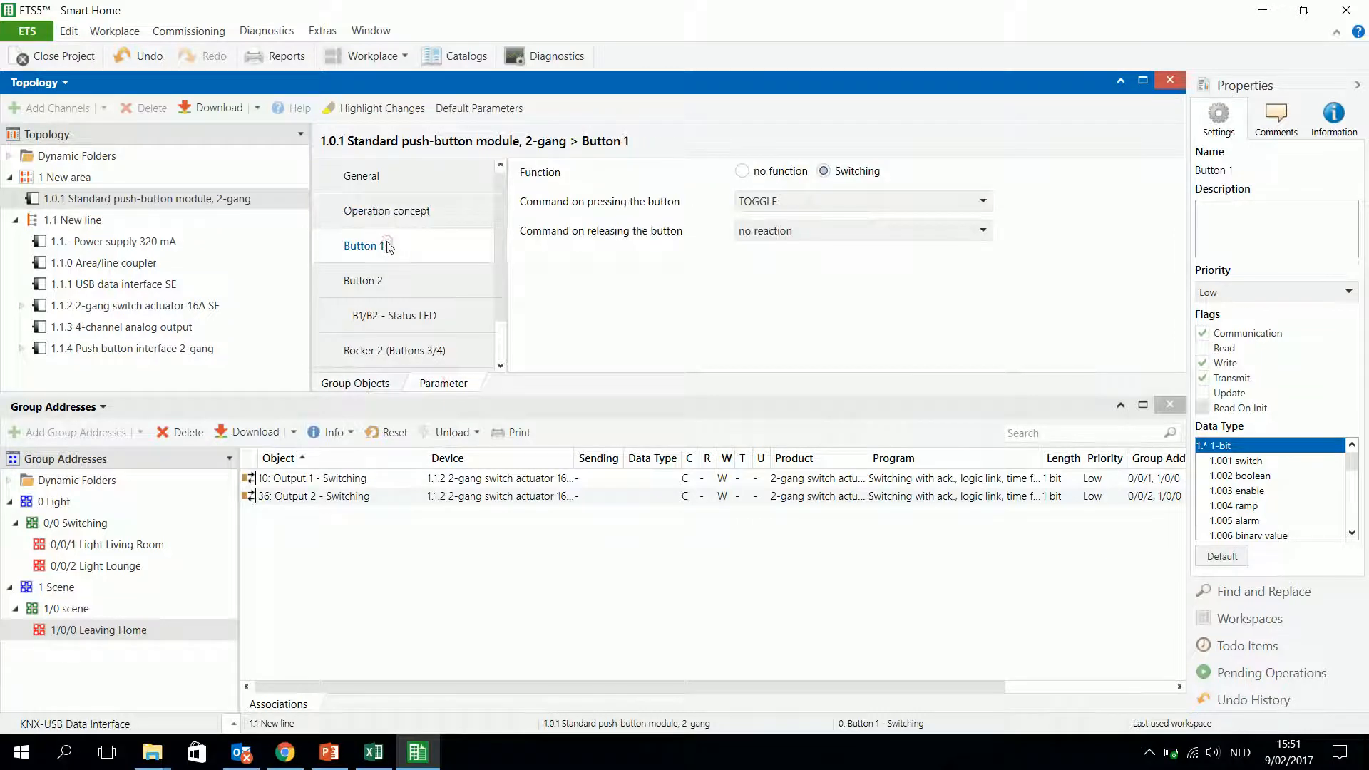
left_click(834, 201)
left_click(753, 262)
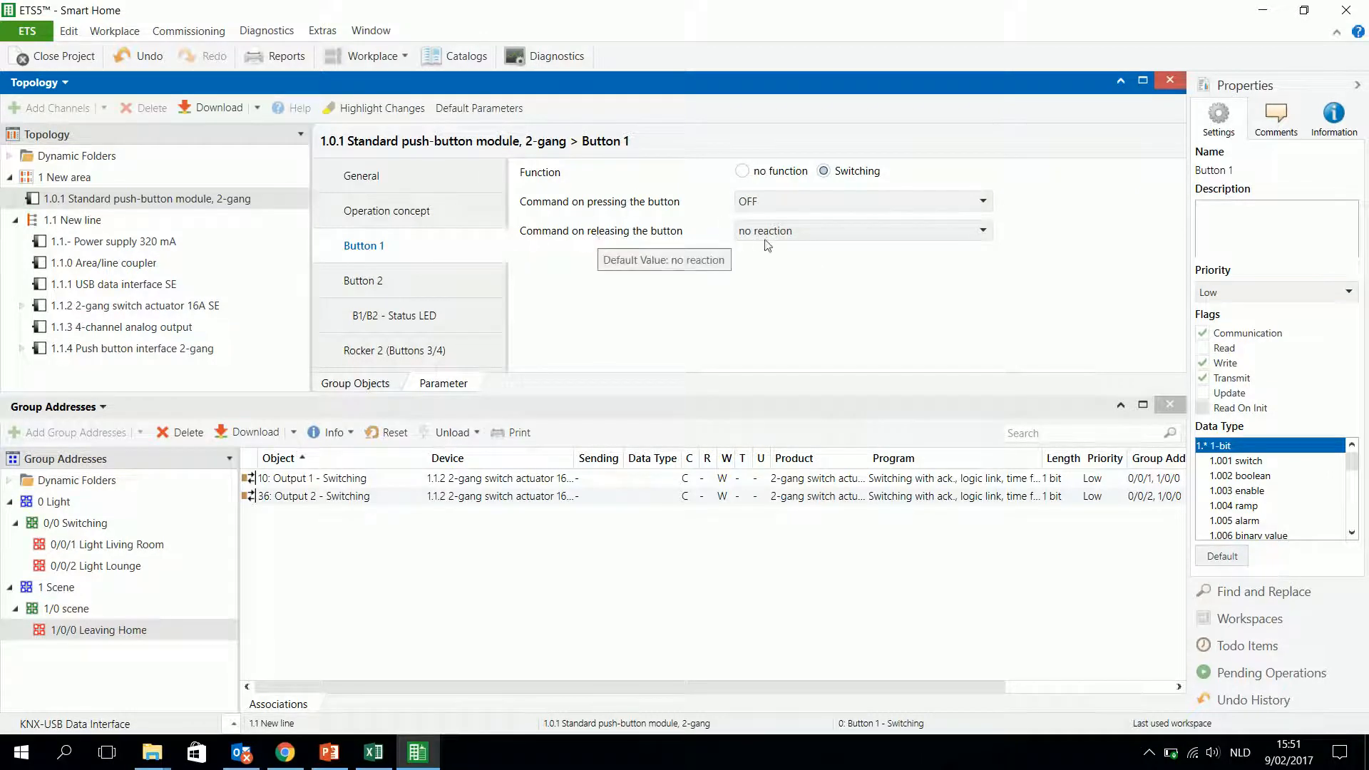
Step: Link the push-button module's Button 1 object to 1/0/0 Leaving Home and review the associations of the light and scene addresses
left_click(356, 385)
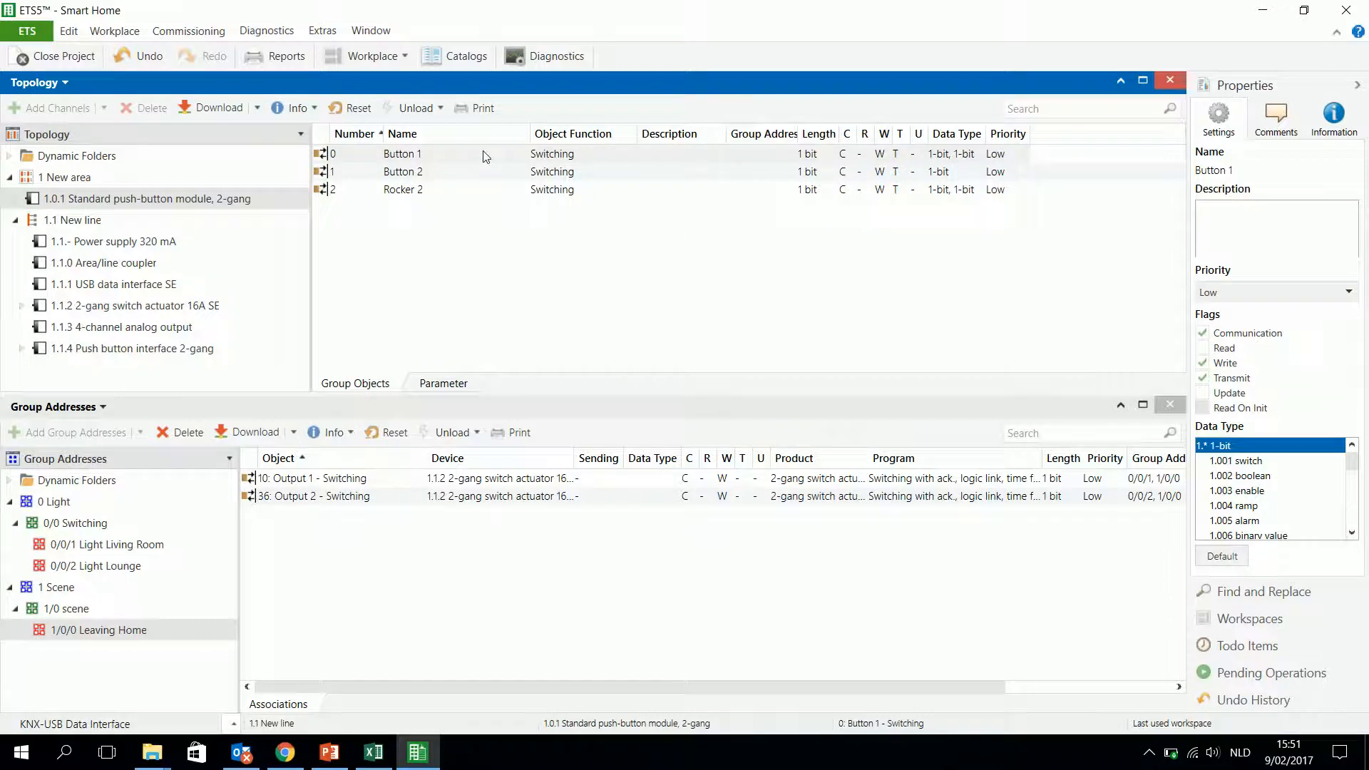
left_click_drag(485, 160, 361, 606)
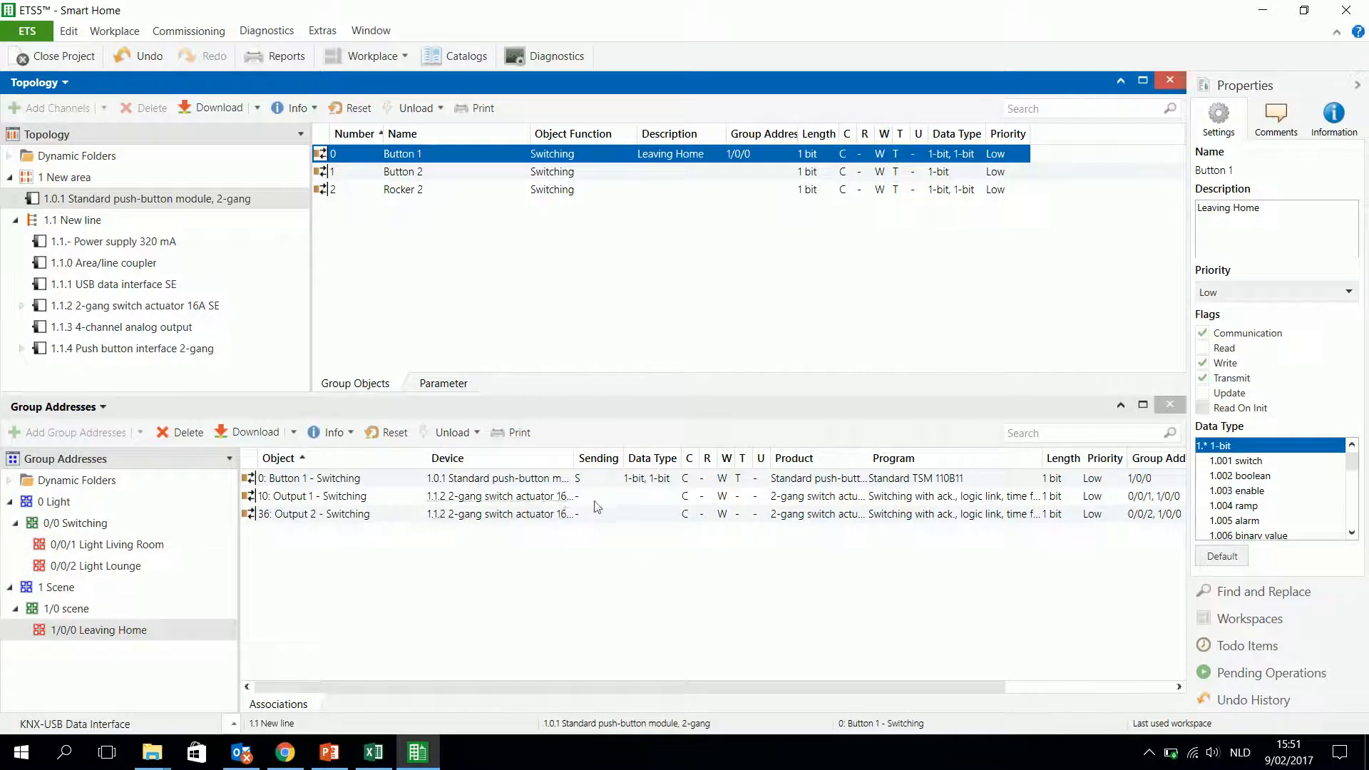
left_click(112, 568)
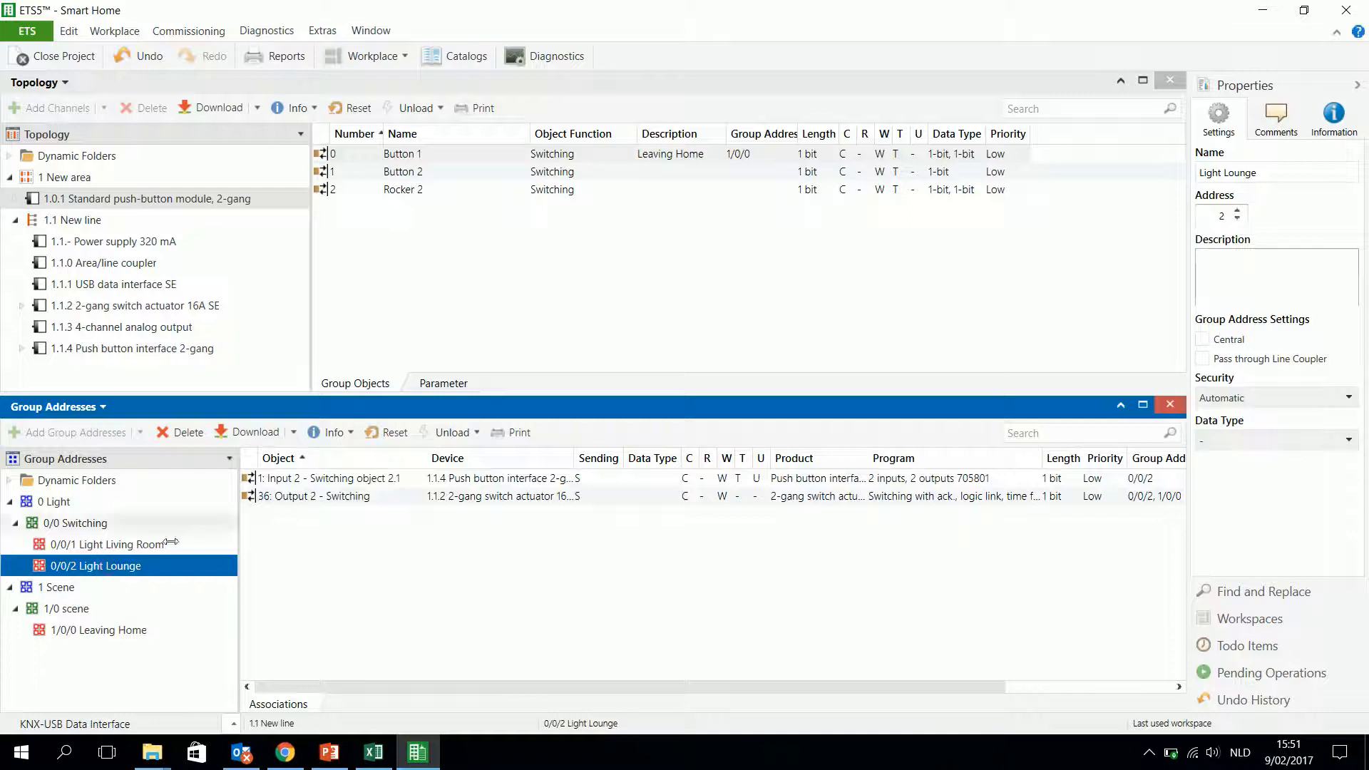
left_click(129, 547)
left_click(109, 631)
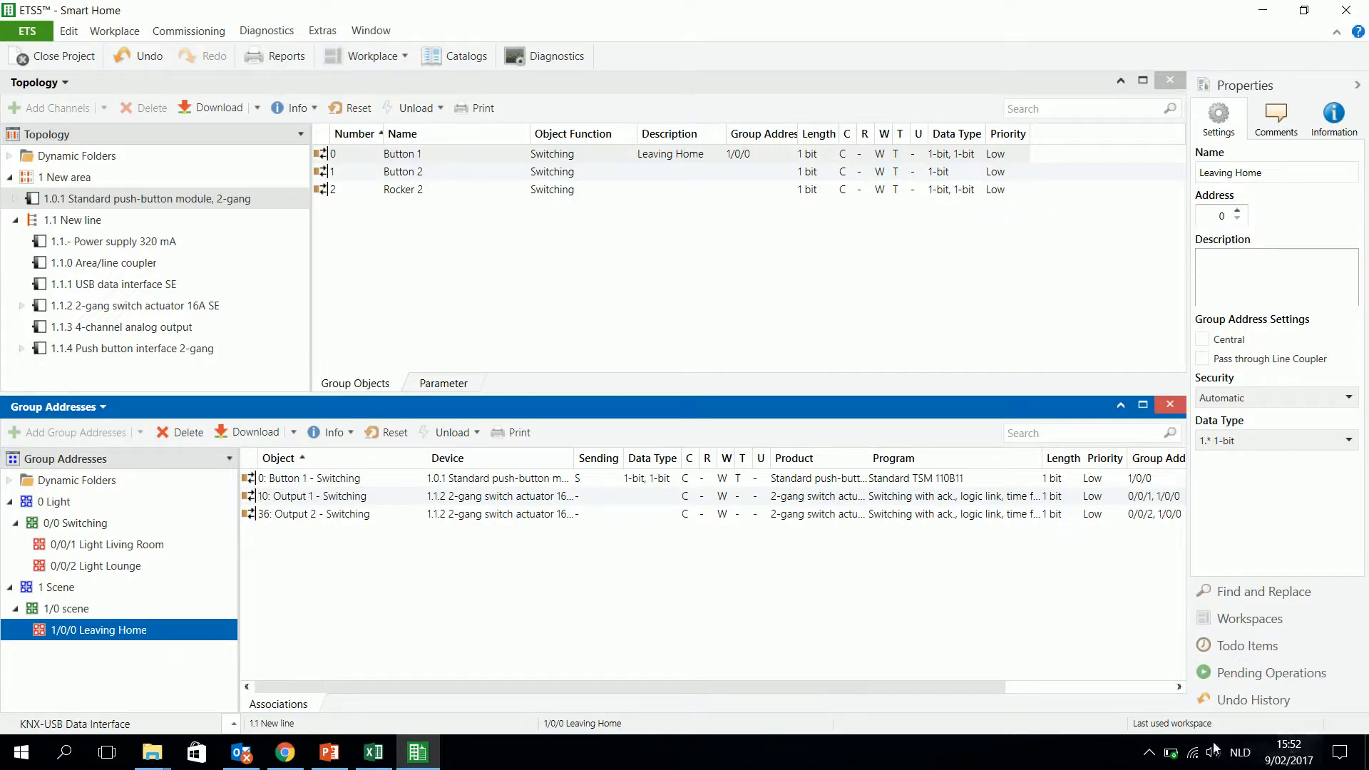
left_click(1149, 753)
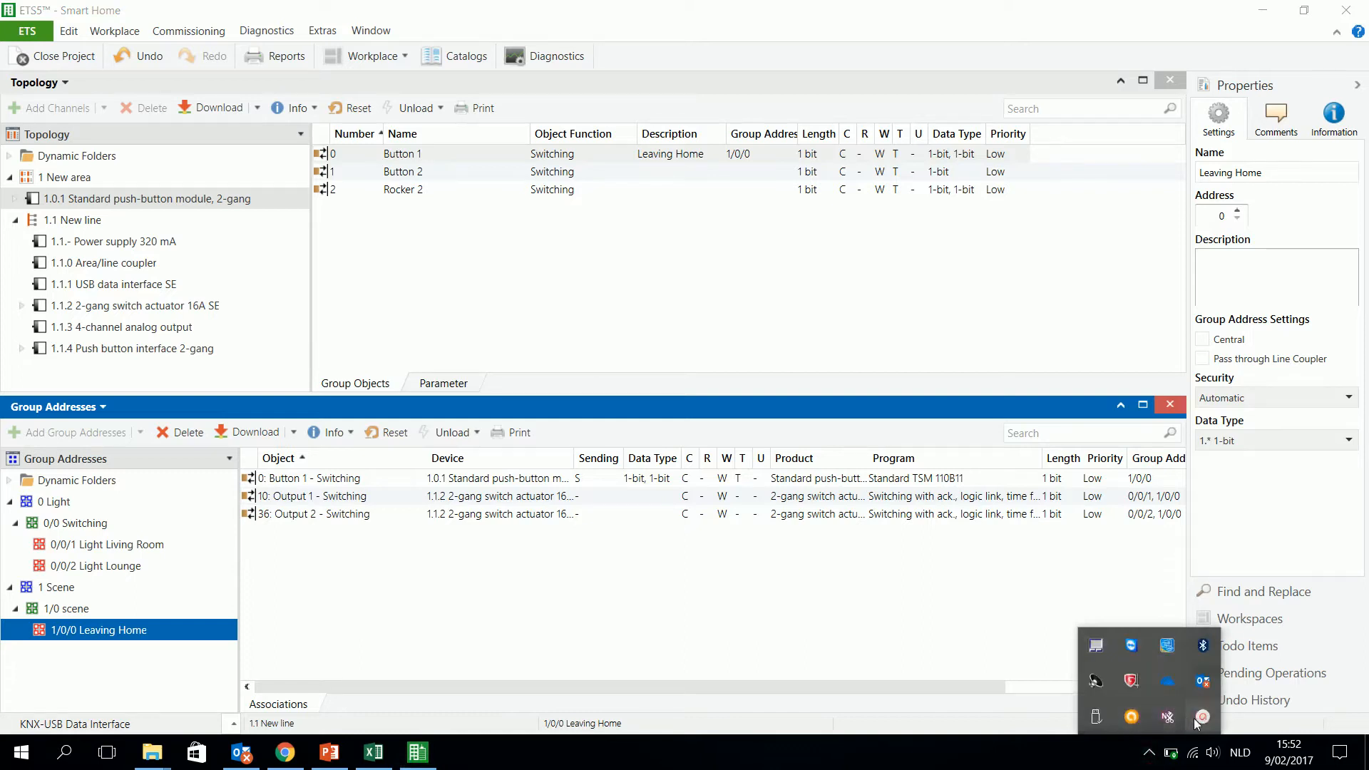